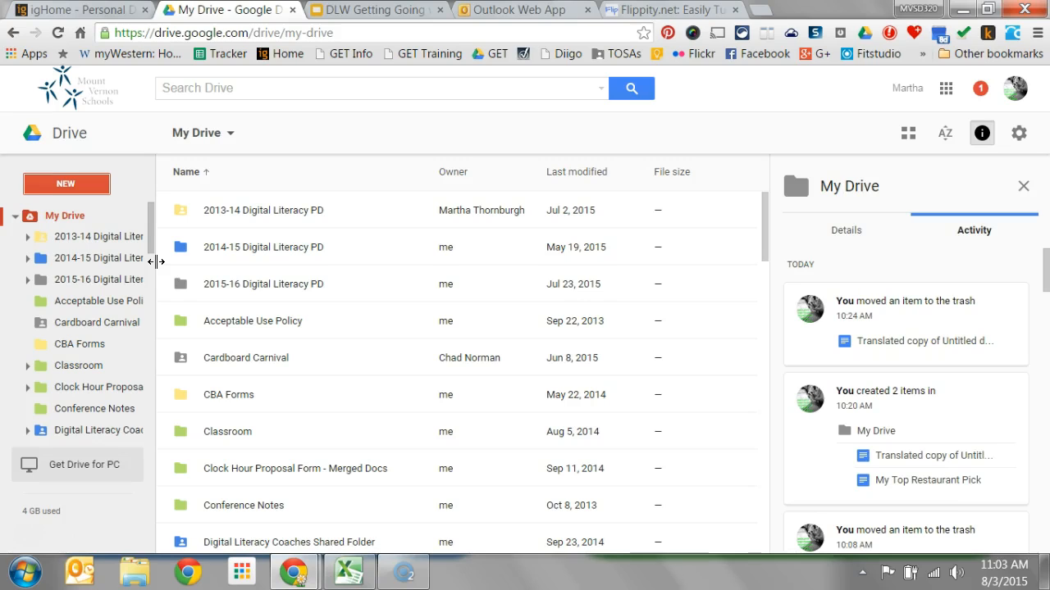
Create a blank Google Sheets spreadsheet and rename it "DLW Google Basics Sheets" followed by the owner's full name
left_click(77, 190)
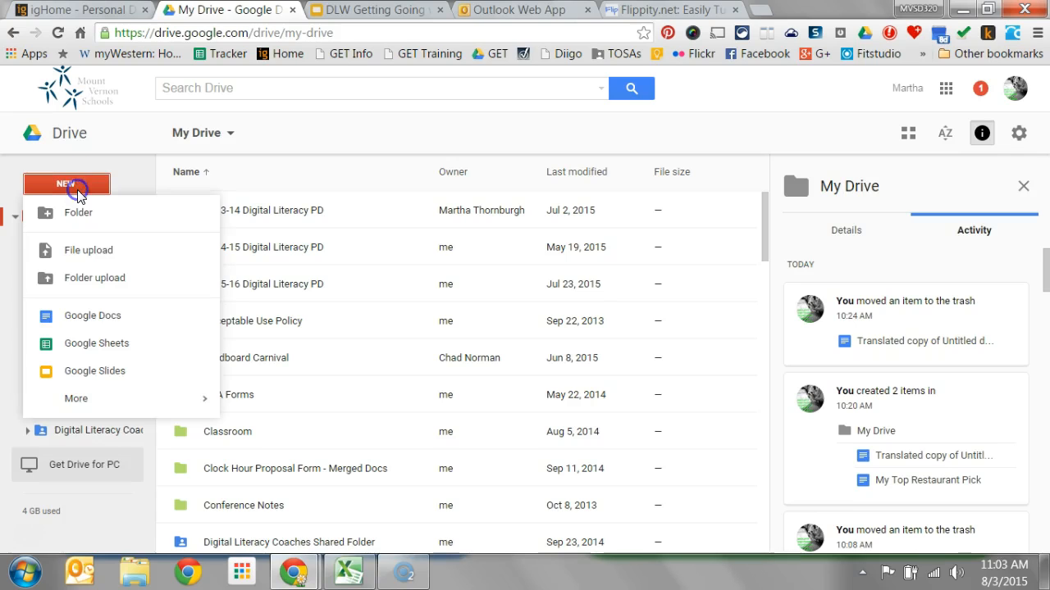
left_click(97, 342)
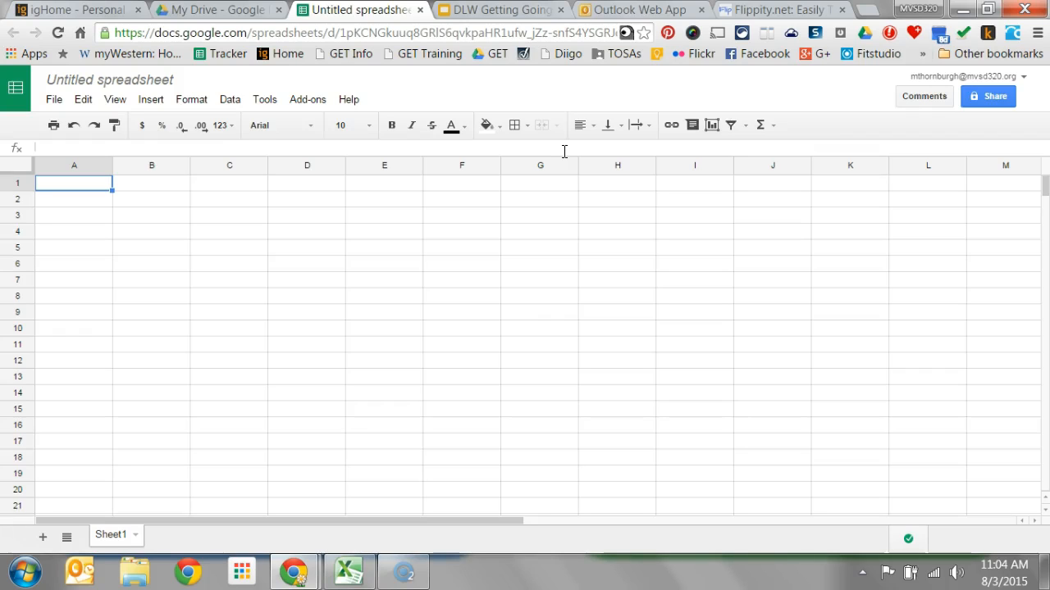
left_click(148, 82)
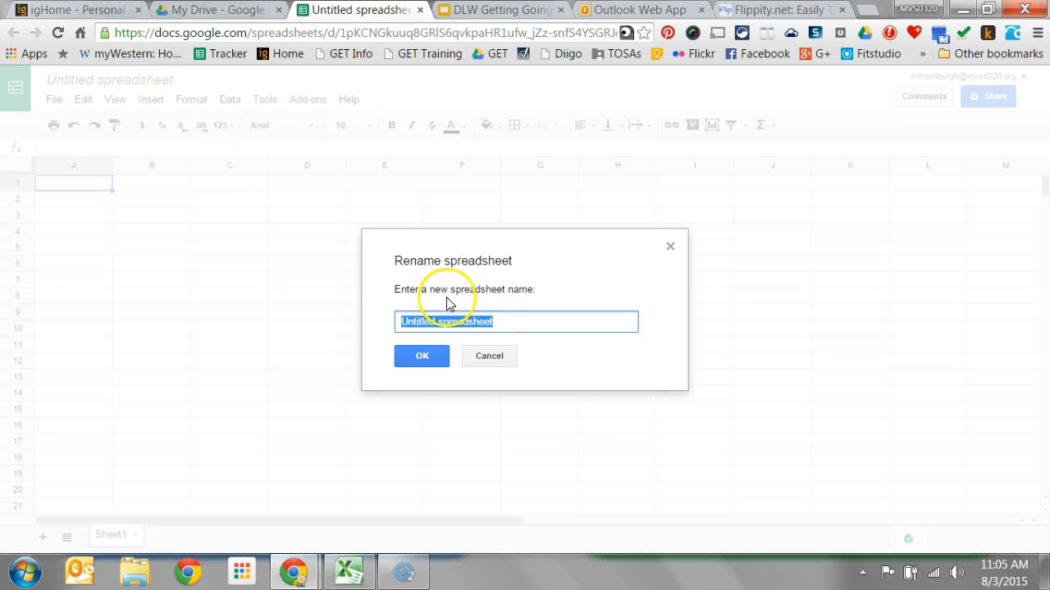
type("DL")
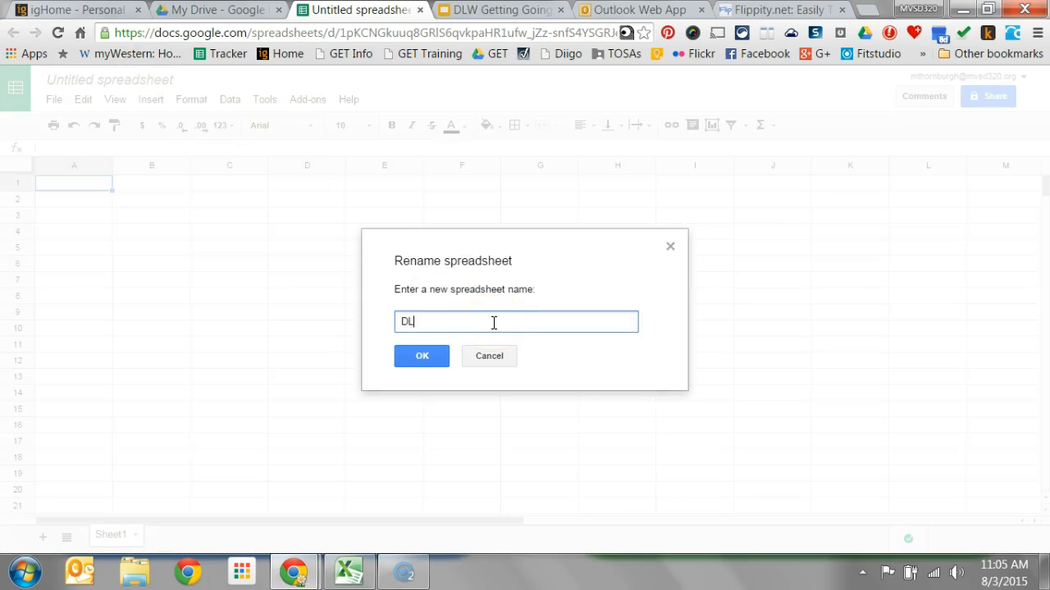
type("W Google Basics Sheets Martha ")
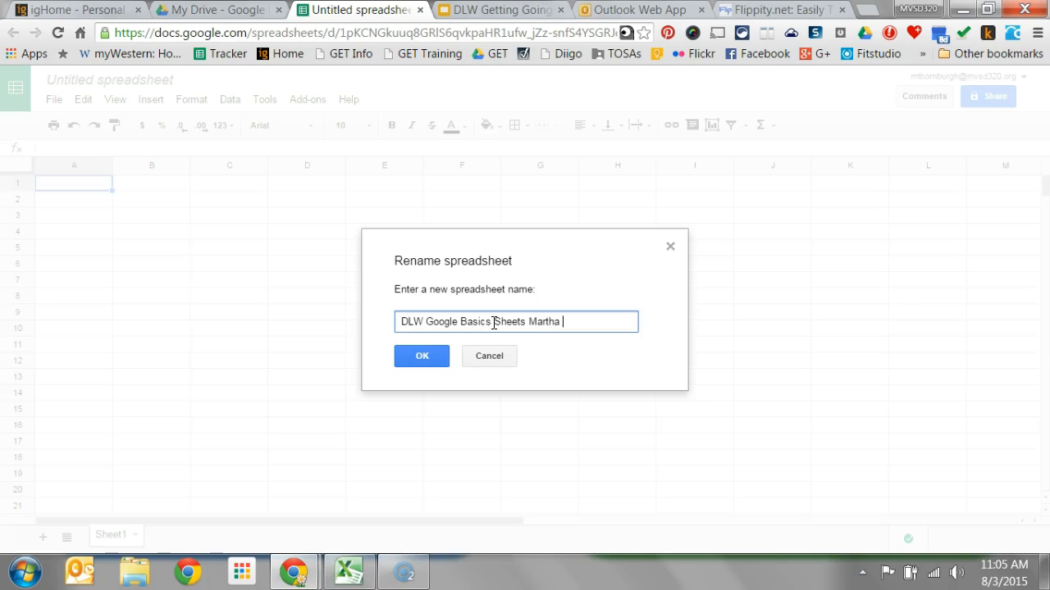
type("Thornburgh")
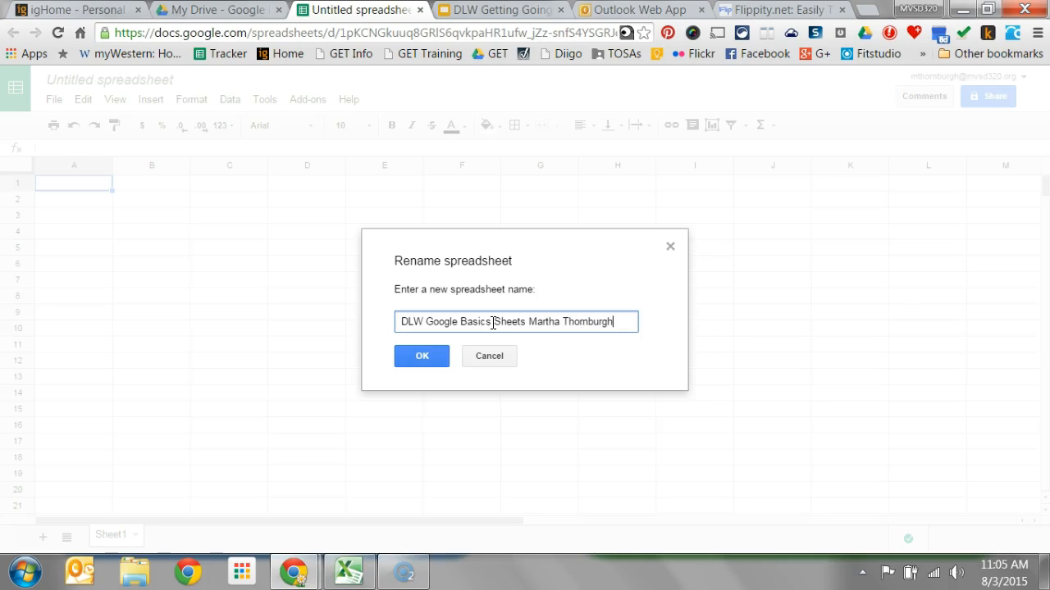
left_click(440, 361)
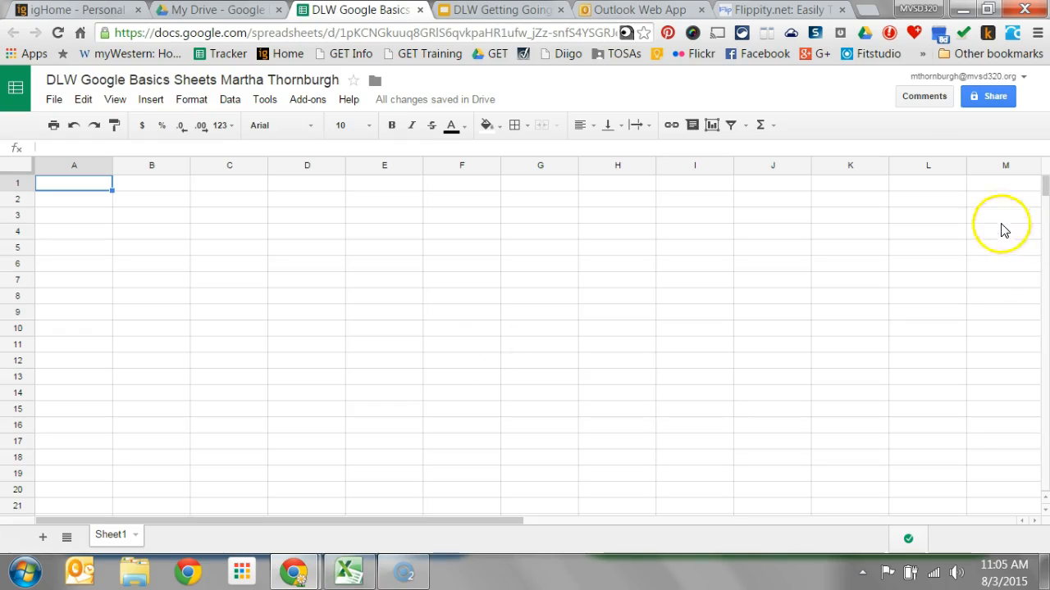
View the spreadsheet's sharing settings and close them without adding anyone
left_click(1003, 101)
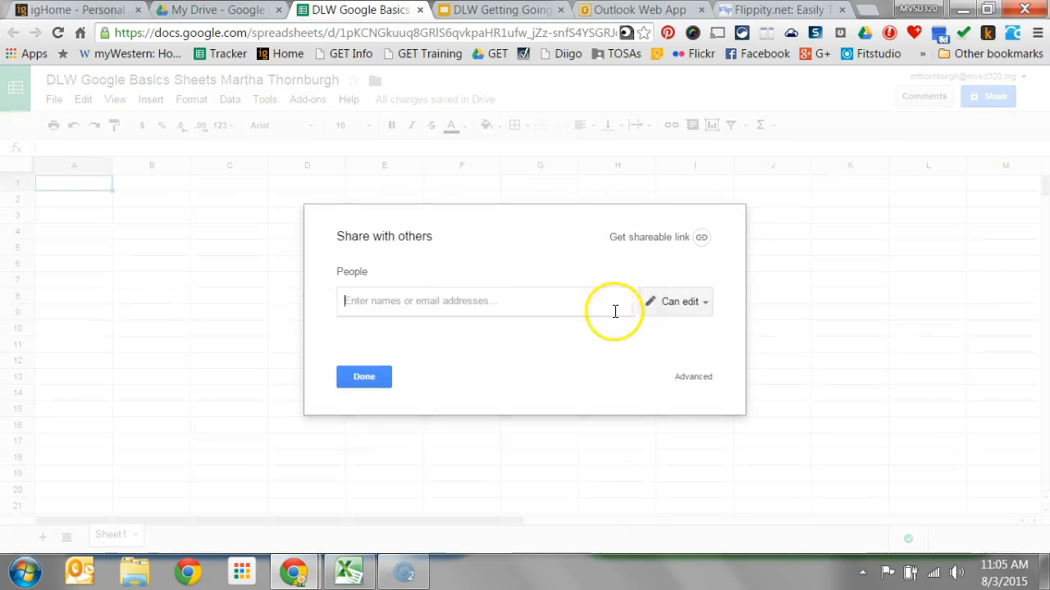
left_click(365, 383)
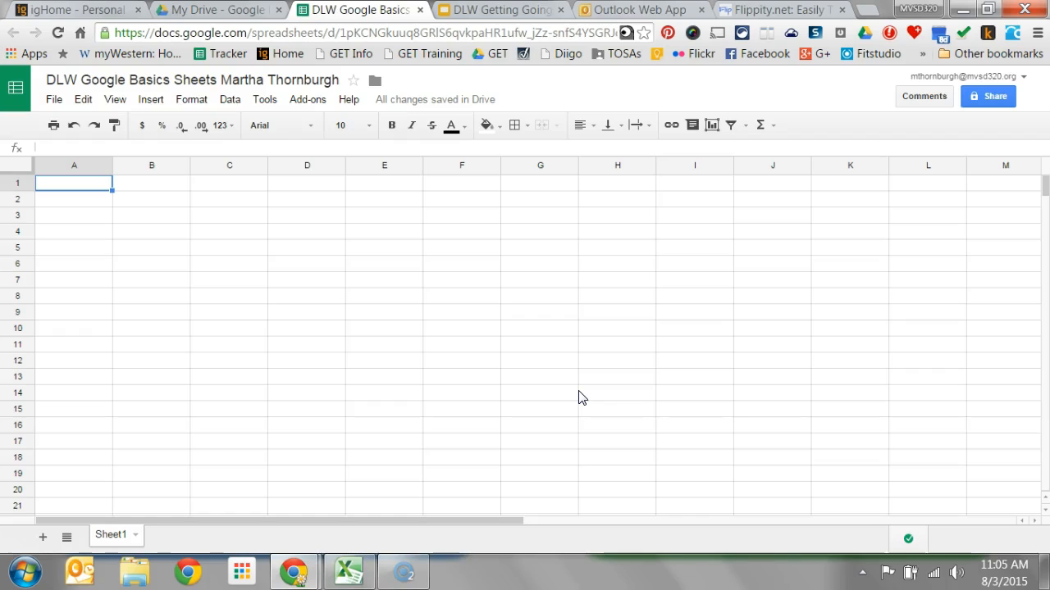
Move the spreadsheet from My Drive into the red shared "DLW Google Basics" folder that carries the owner's name
left_click(375, 84)
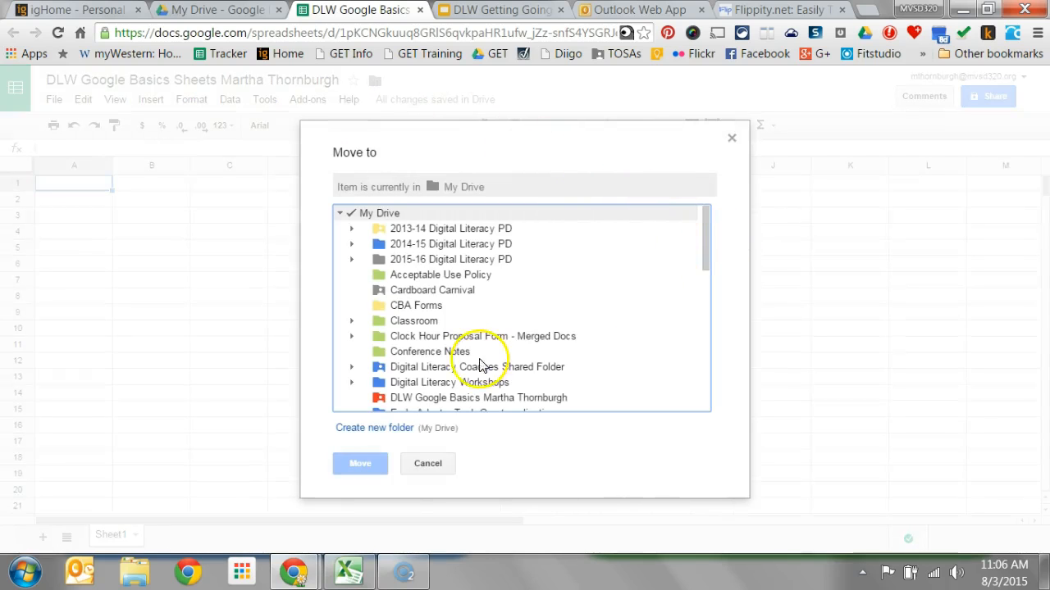
left_click(464, 402)
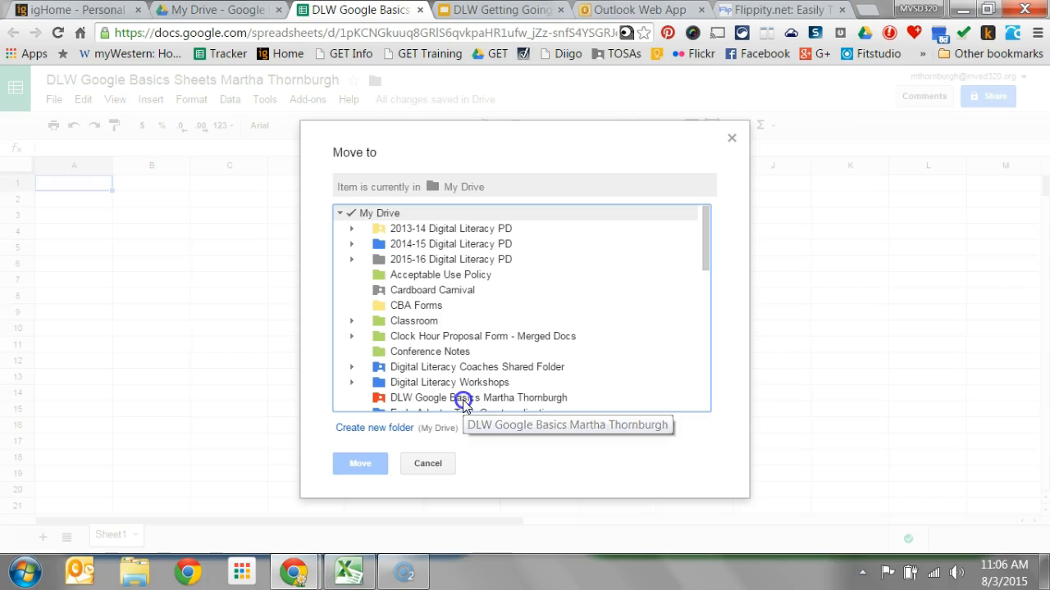
left_click(366, 402)
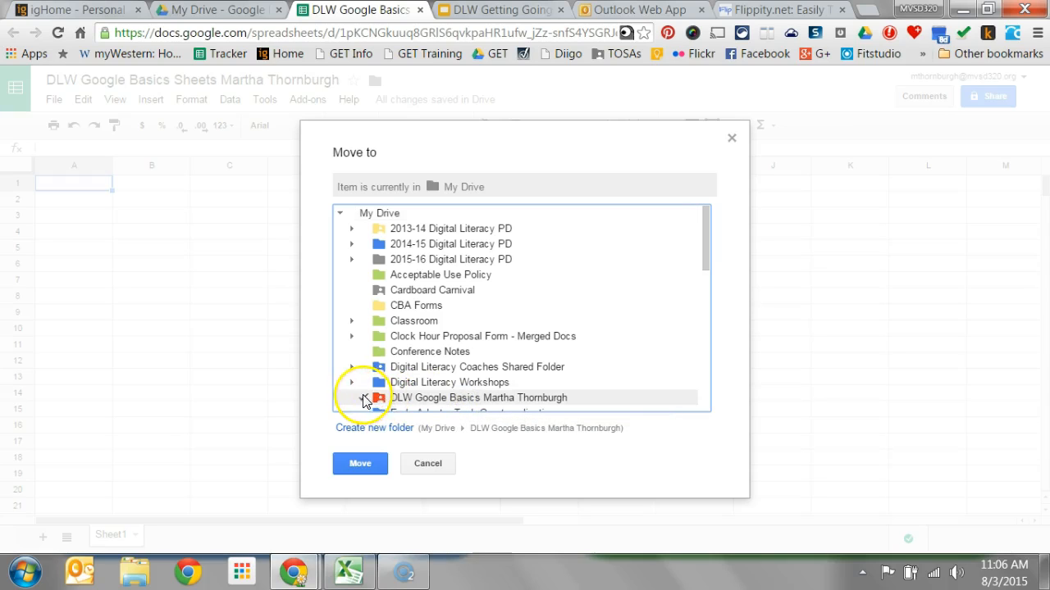
left_click_drag(708, 253, 705, 279)
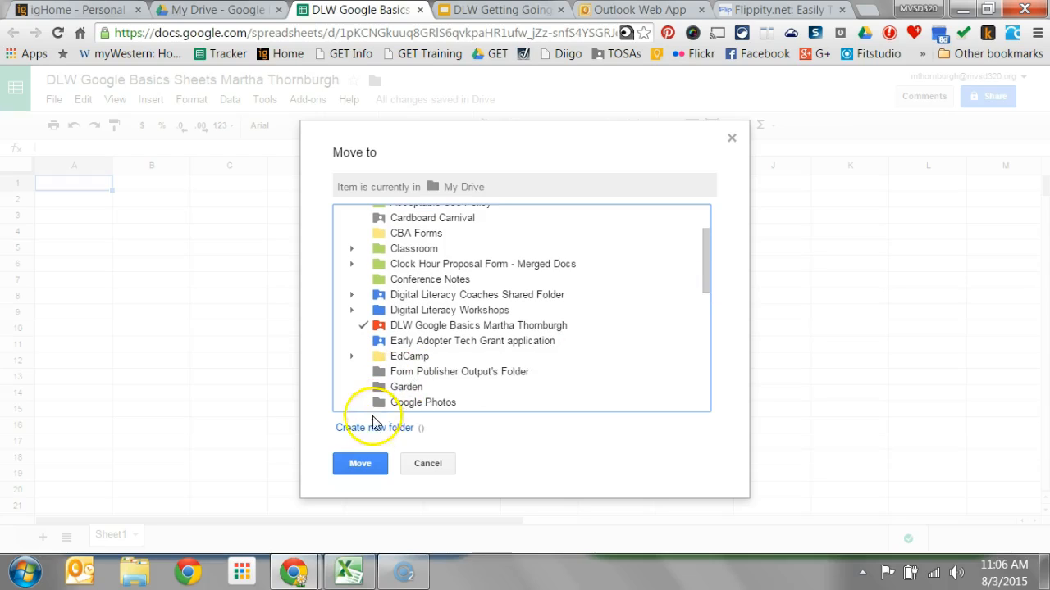
left_click(365, 465)
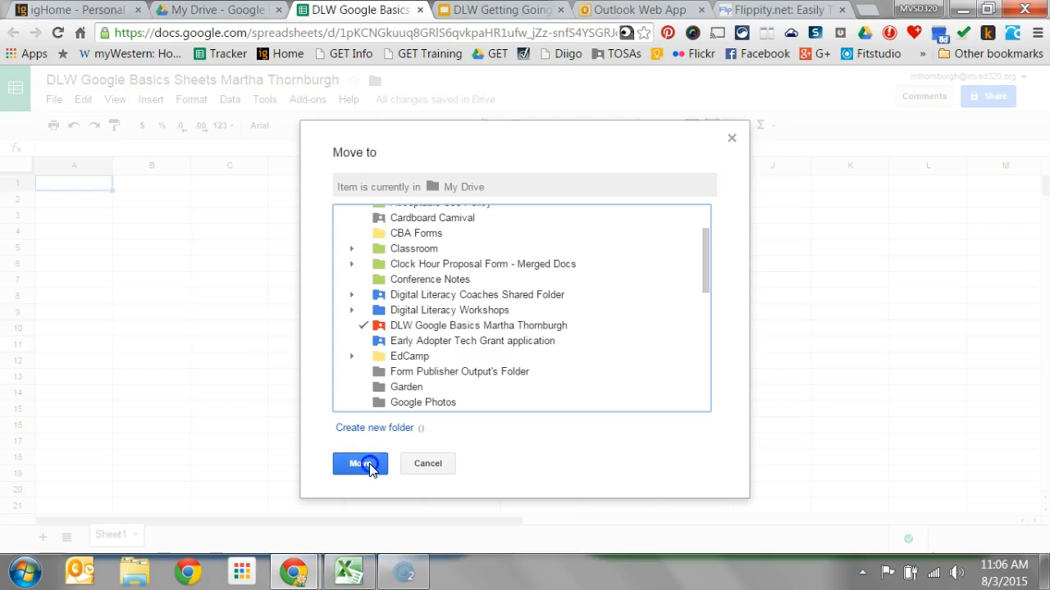
left_click(369, 463)
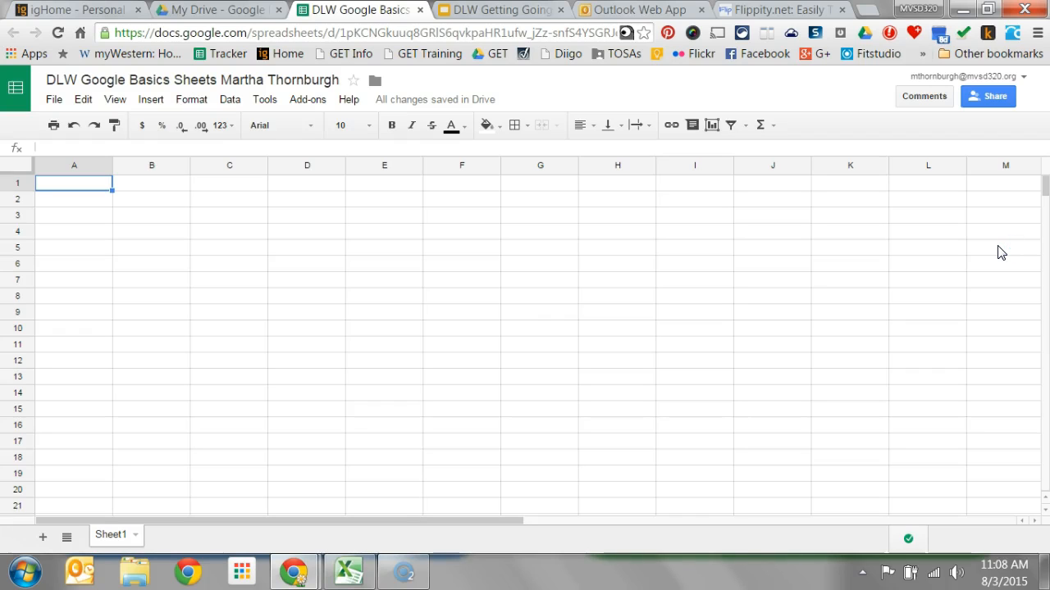
View the spreadsheet's comment and notification options and close them without adding a comment
left_click(932, 104)
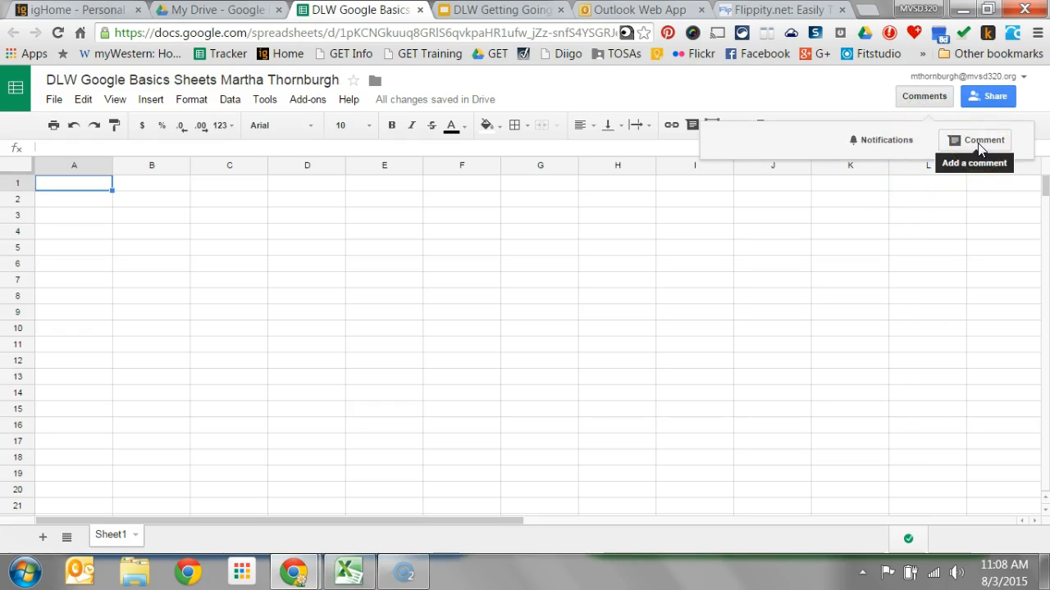
left_click(844, 108)
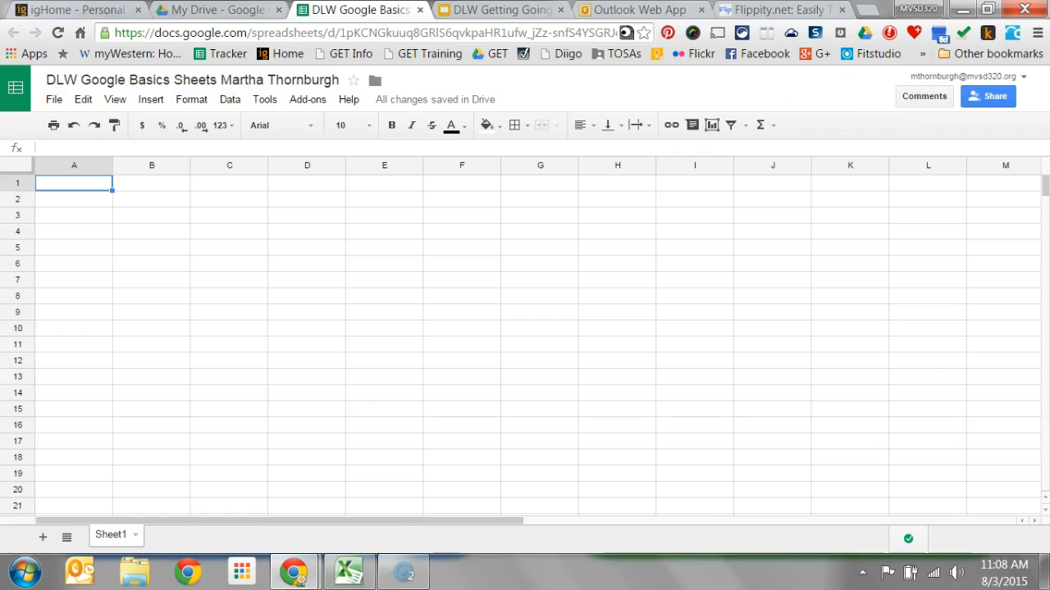
Browse the gallery of available add-ons for Sheets and close it without installing any
left_click(305, 101)
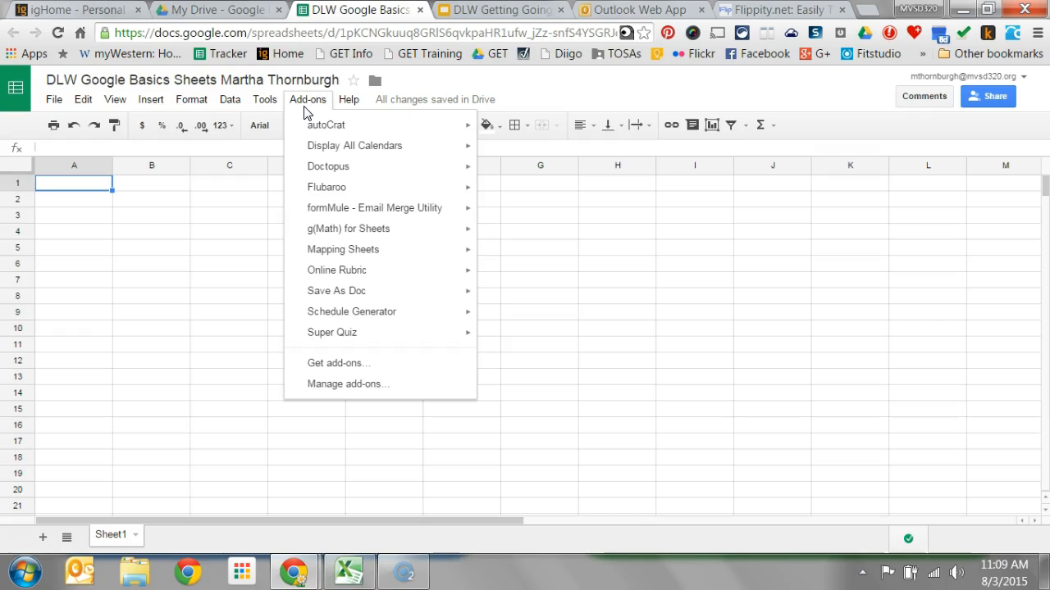
left_click(352, 365)
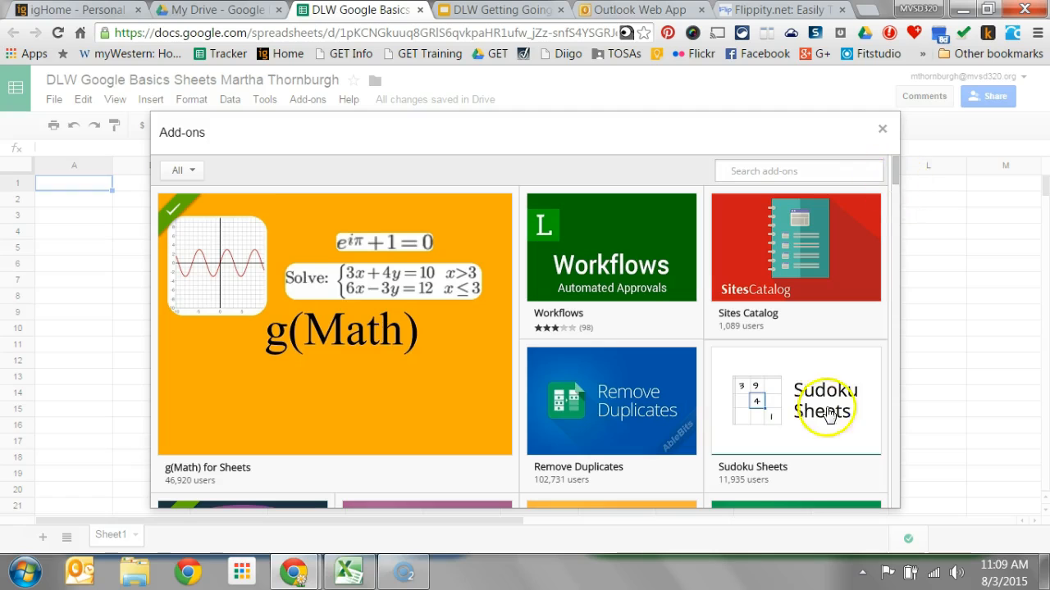
left_click_drag(896, 174, 898, 203)
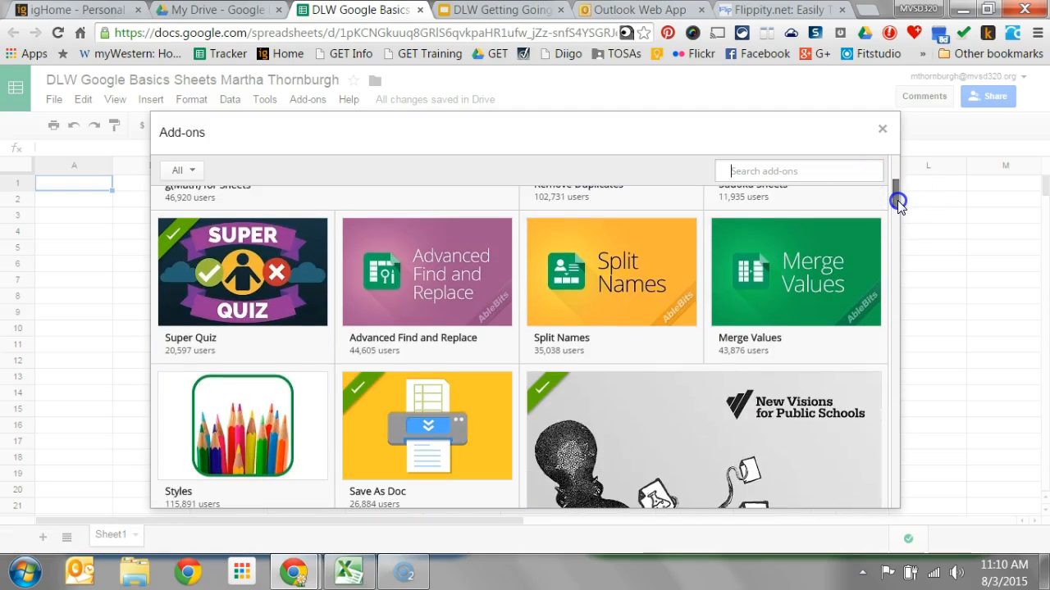
left_click_drag(897, 200, 893, 167)
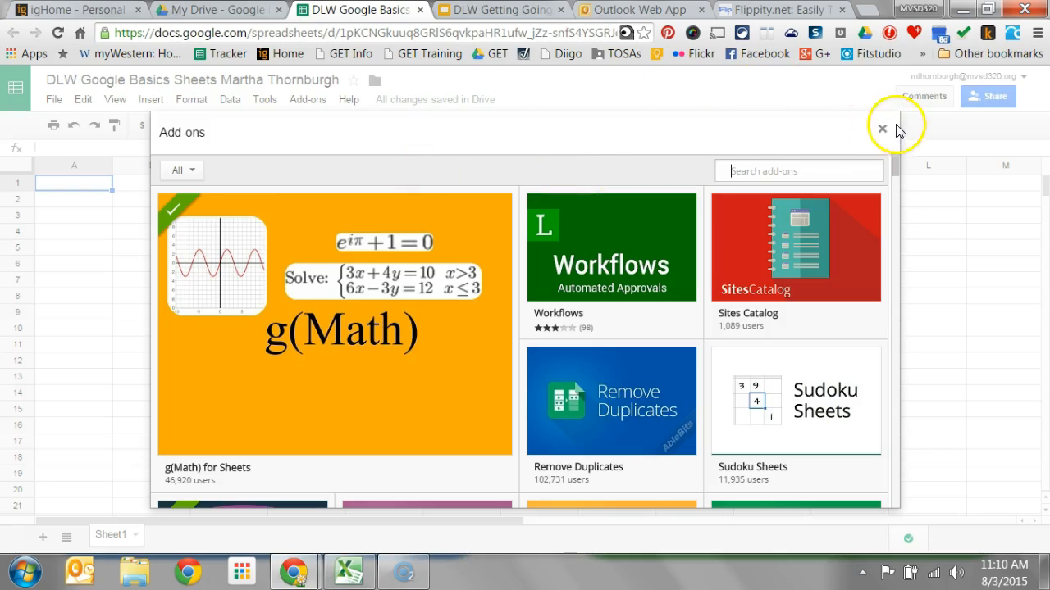
left_click(883, 130)
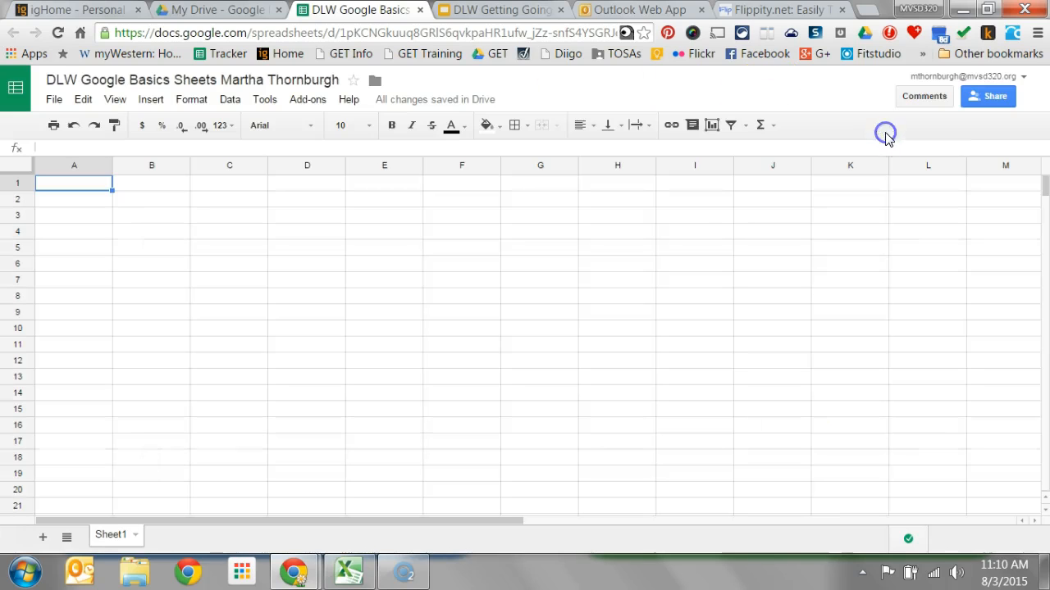
Review the installed add-ons, including the commands of g(Math) for Sheets, without running any
left_click(312, 104)
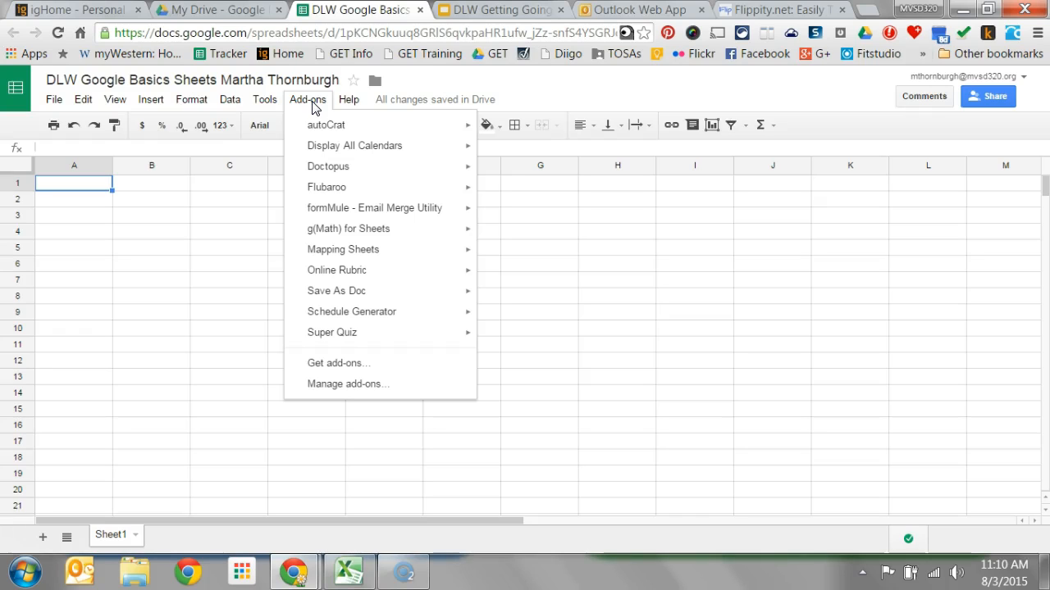
mouse_move(332, 191)
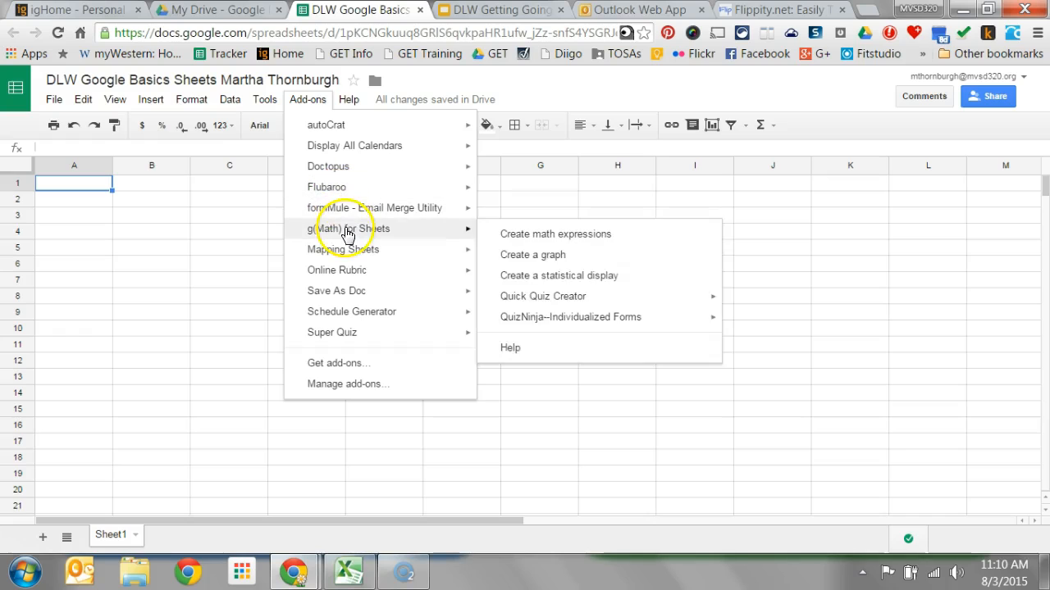
left_click(351, 251)
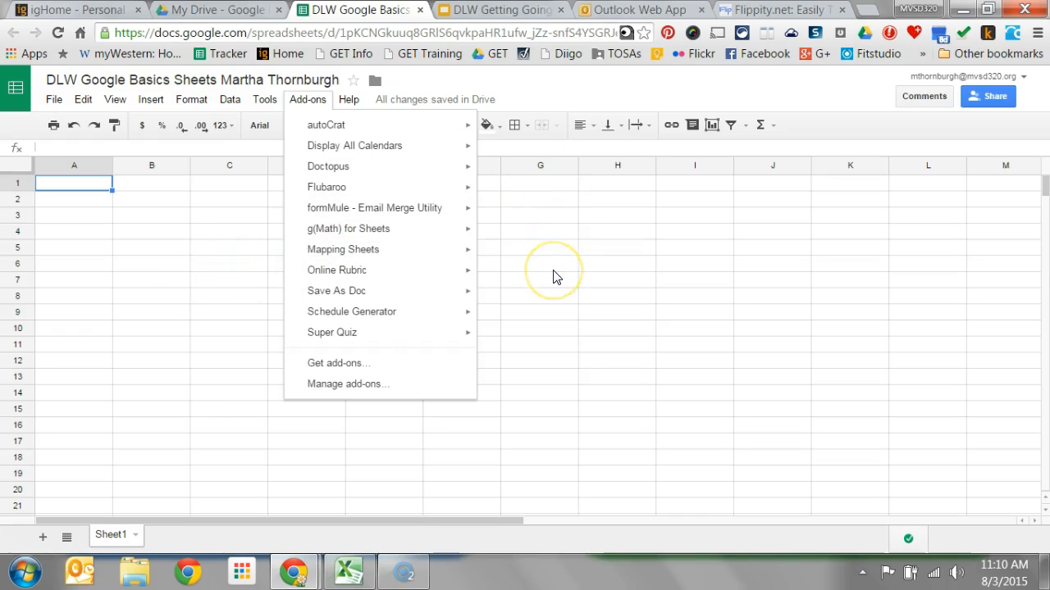
left_click(586, 99)
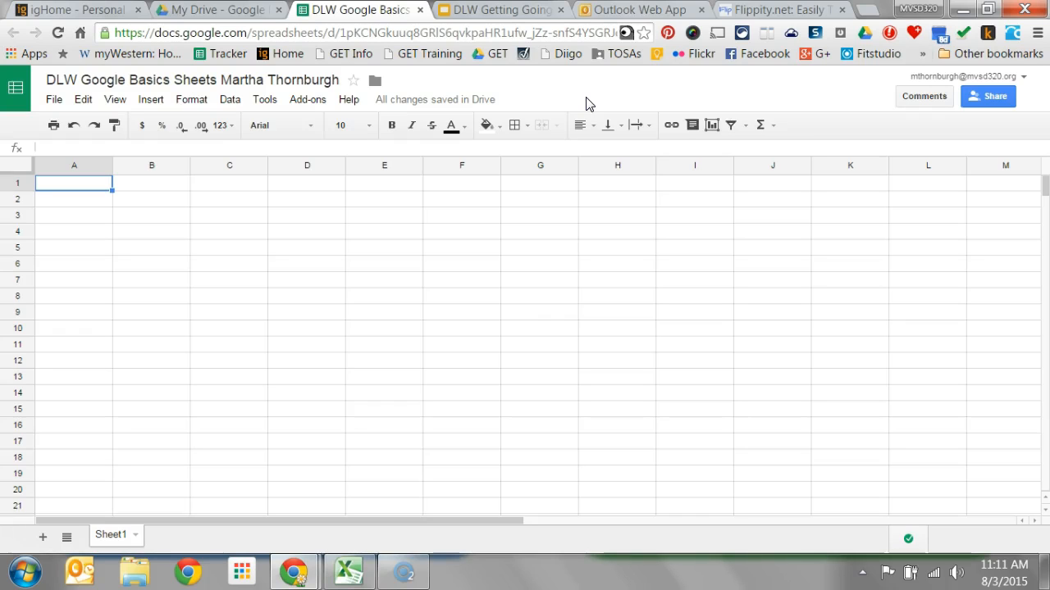
Paste the copied ice cream table starting at cell A1 and widen column A to fit its full text
right_click(100, 188)
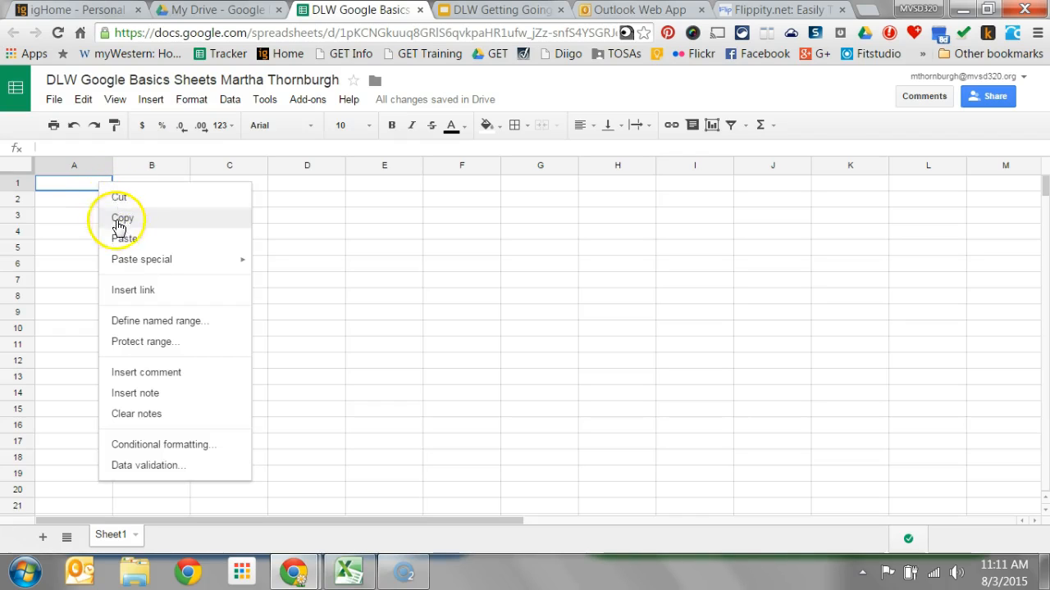
left_click(123, 239)
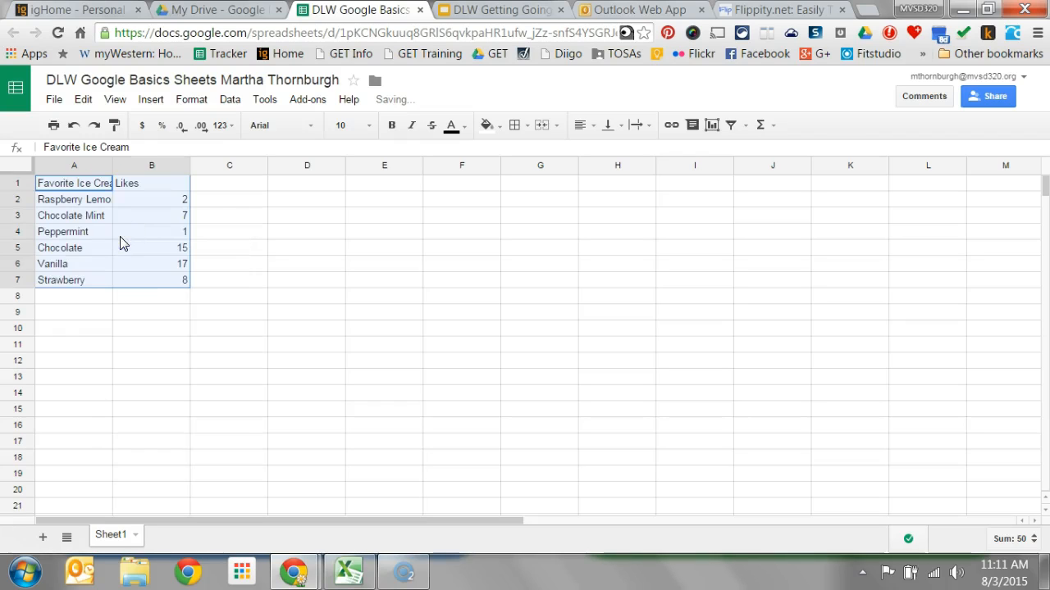
left_click_drag(112, 165, 141, 165)
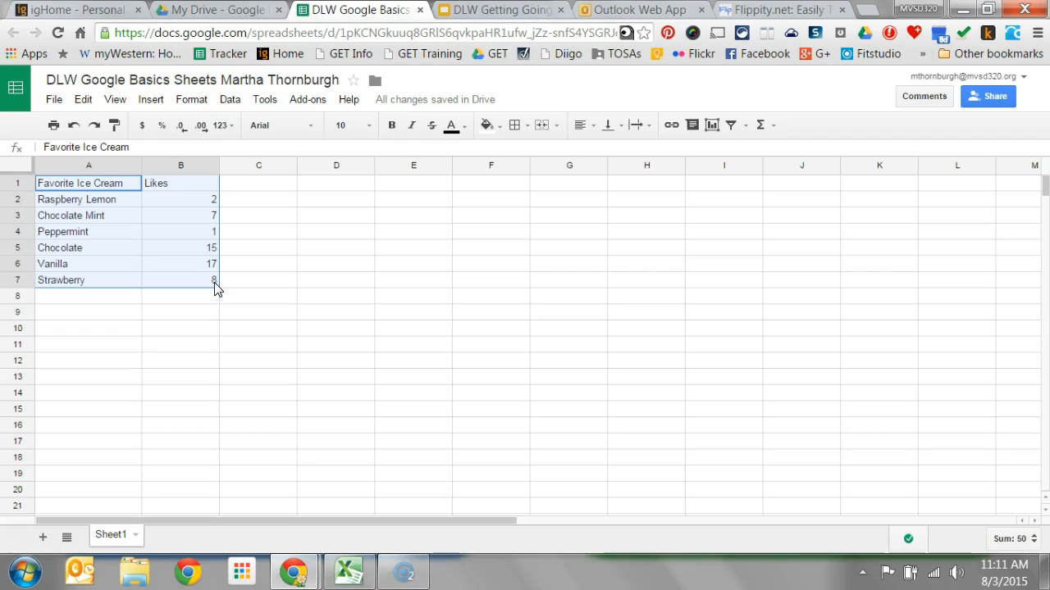
left_click(279, 359)
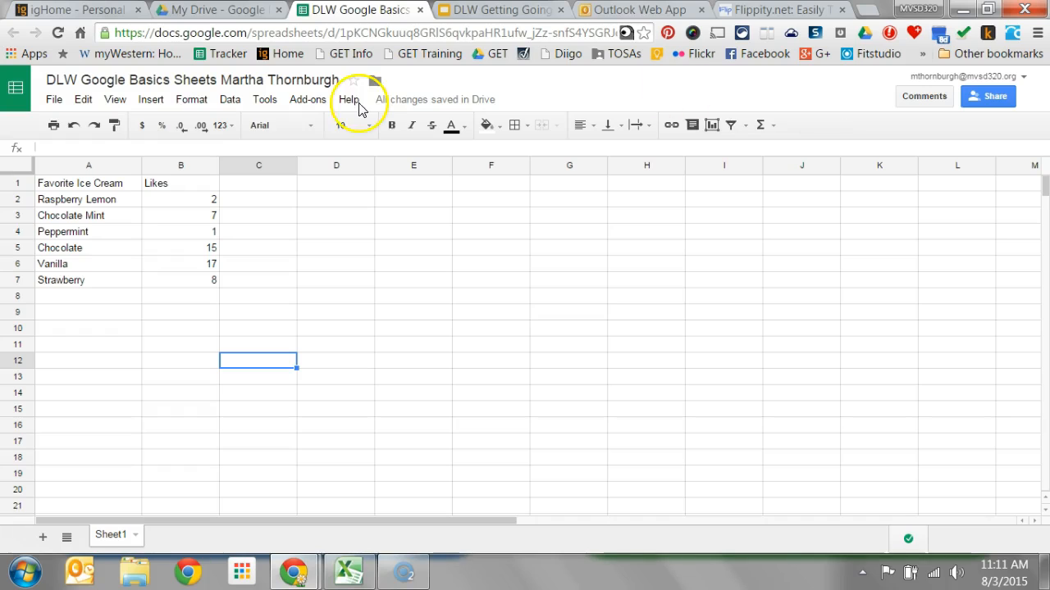
Look through the available fonts and font sizes without changing either
left_click(312, 128)
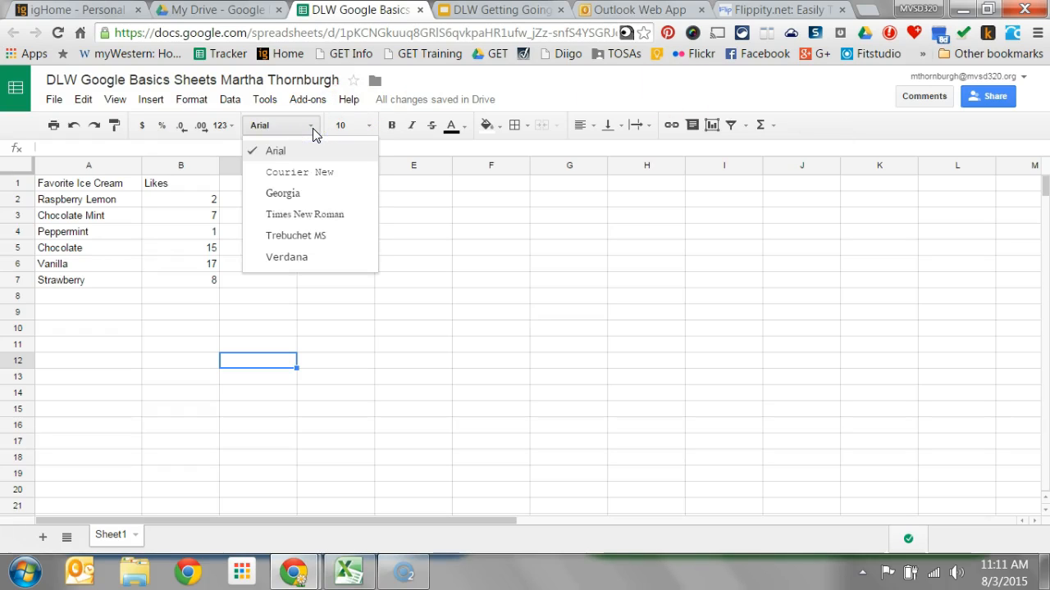
left_click(312, 130)
left_click(363, 127)
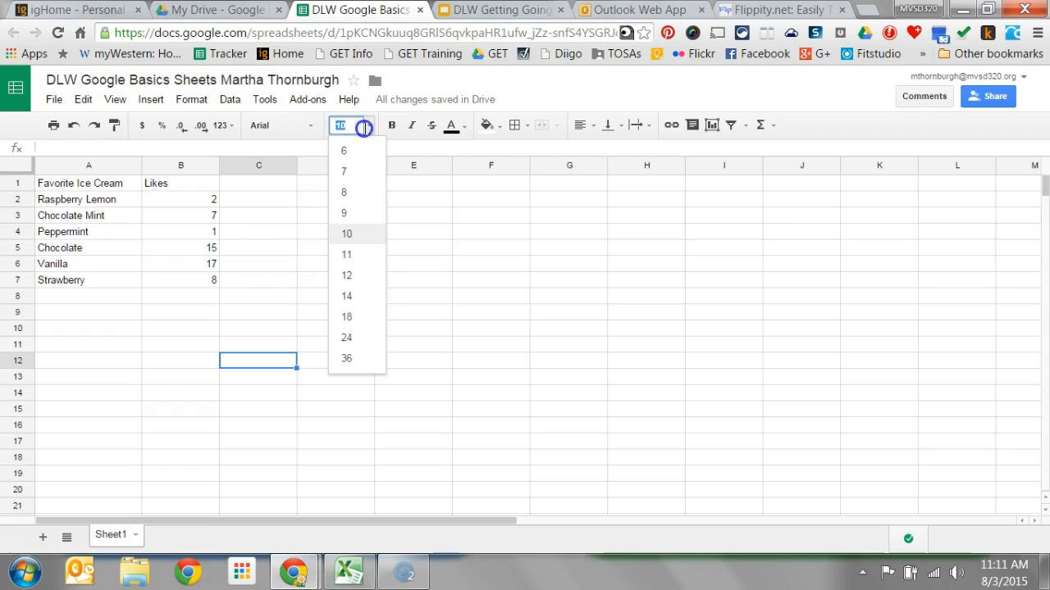
left_click(363, 128)
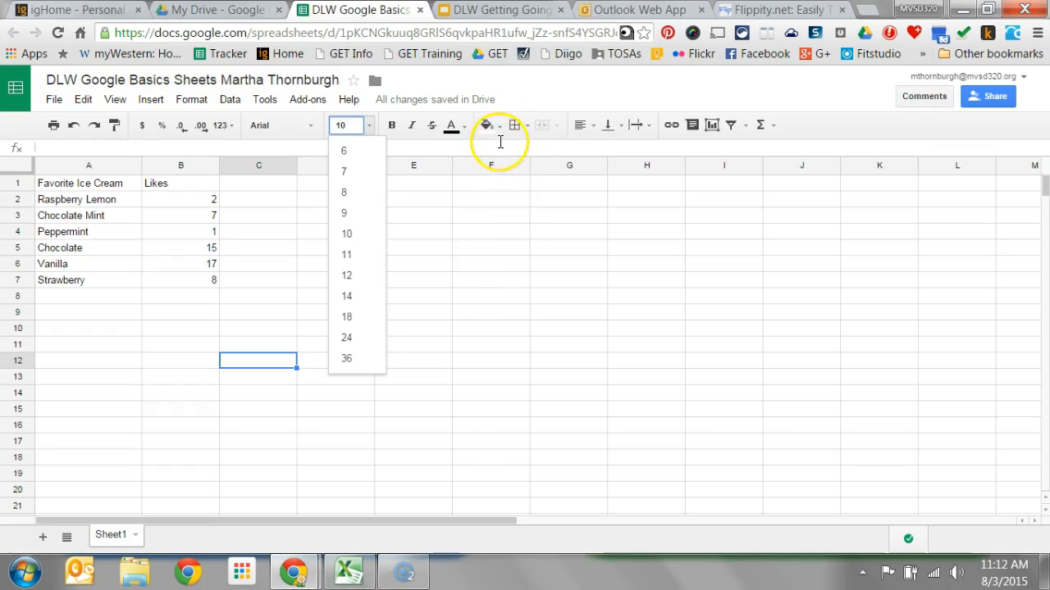
Apply all borders to the ice cream table in cells A1:B7
left_click_drag(74, 185, 202, 276)
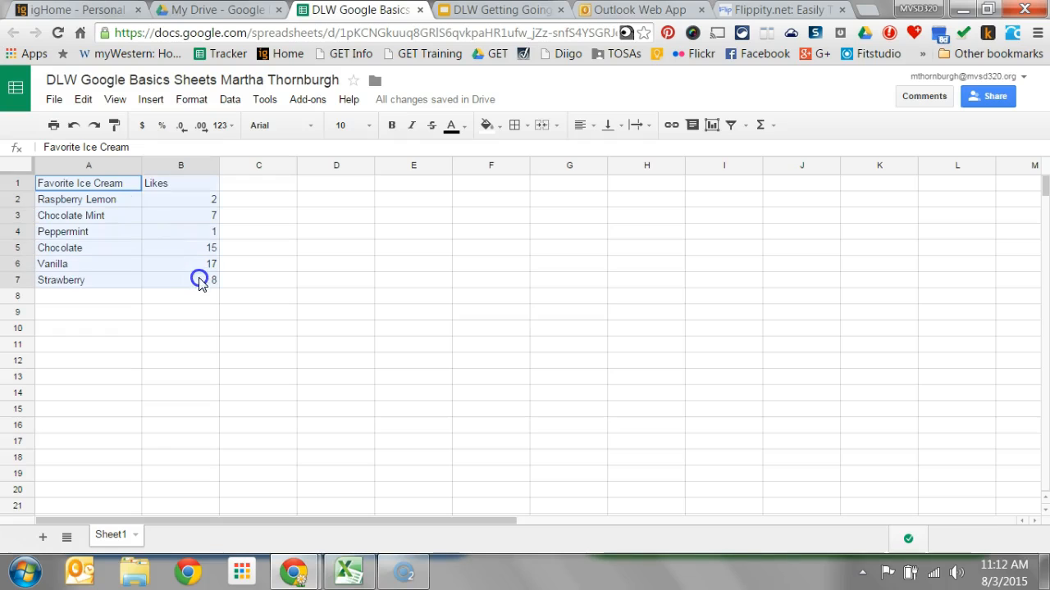
left_click(524, 126)
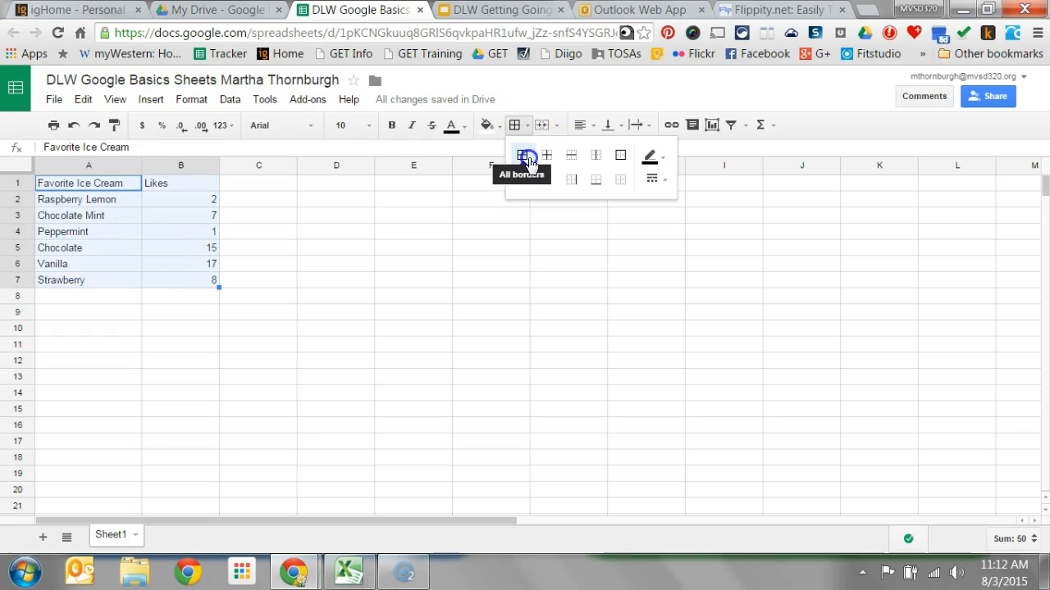
left_click(527, 159)
left_click(461, 269)
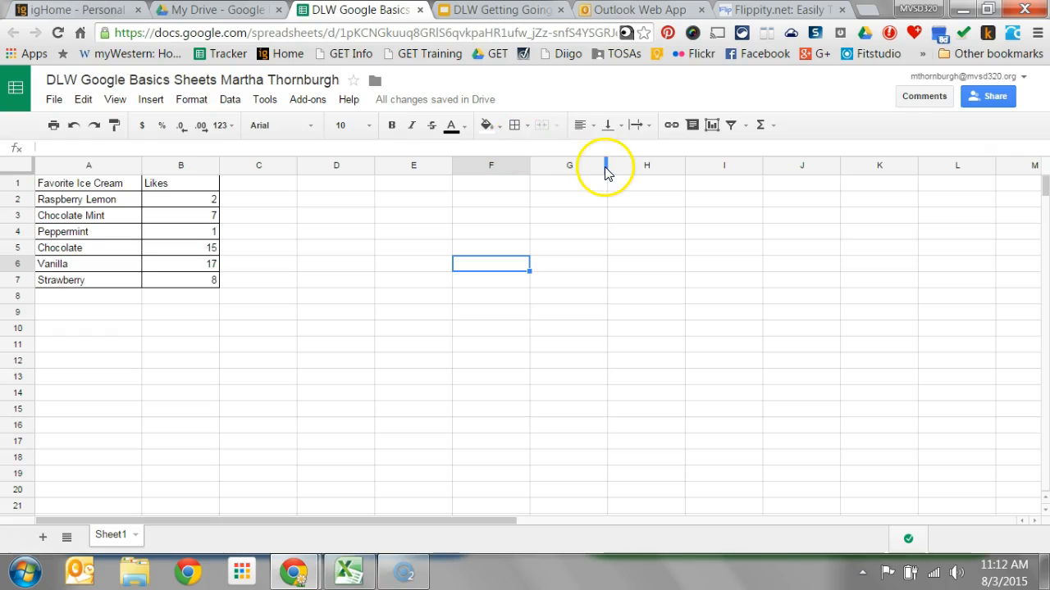
Look through the format, insert, view, data and tools commands, including filter and pivot table, without running any
left_click(192, 100)
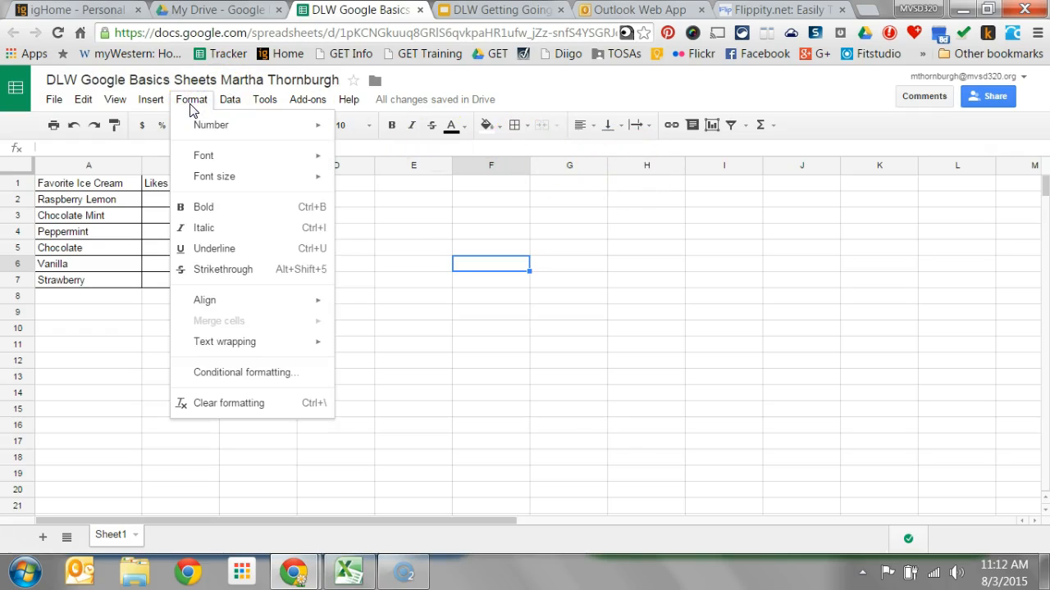
left_click(149, 100)
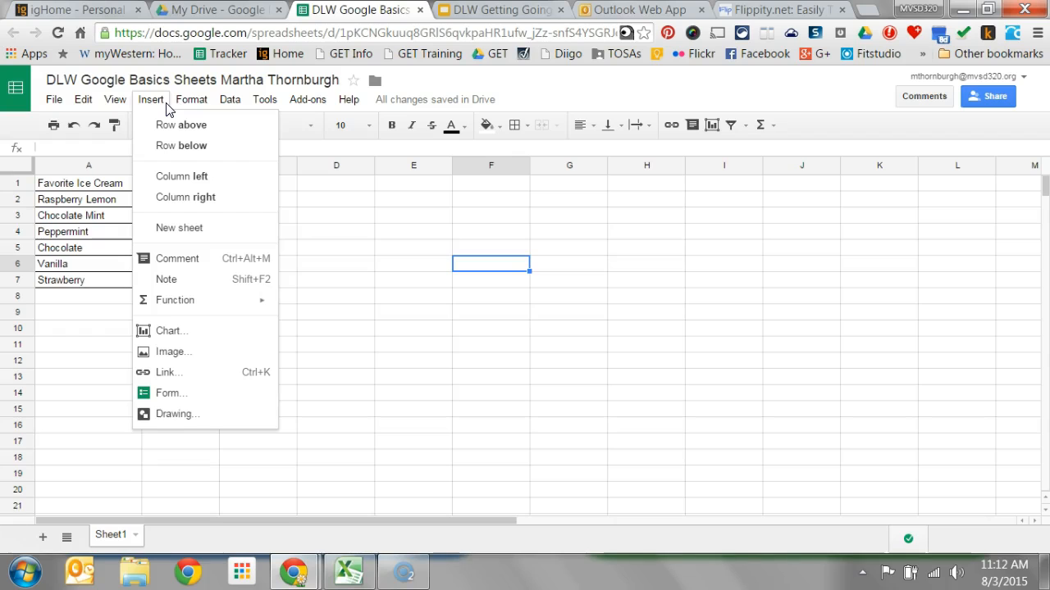
left_click(115, 100)
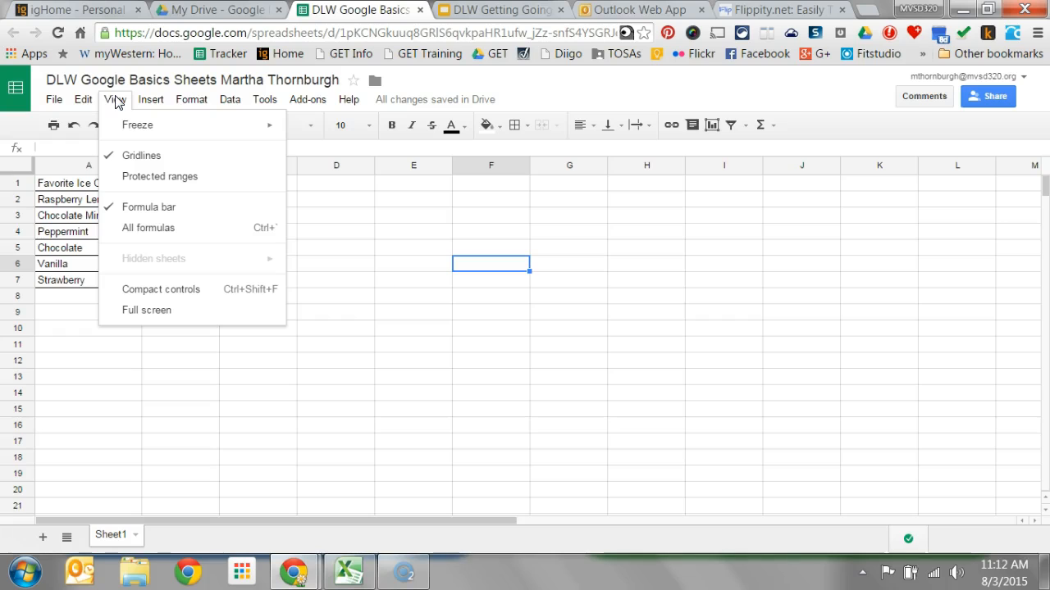
left_click(231, 102)
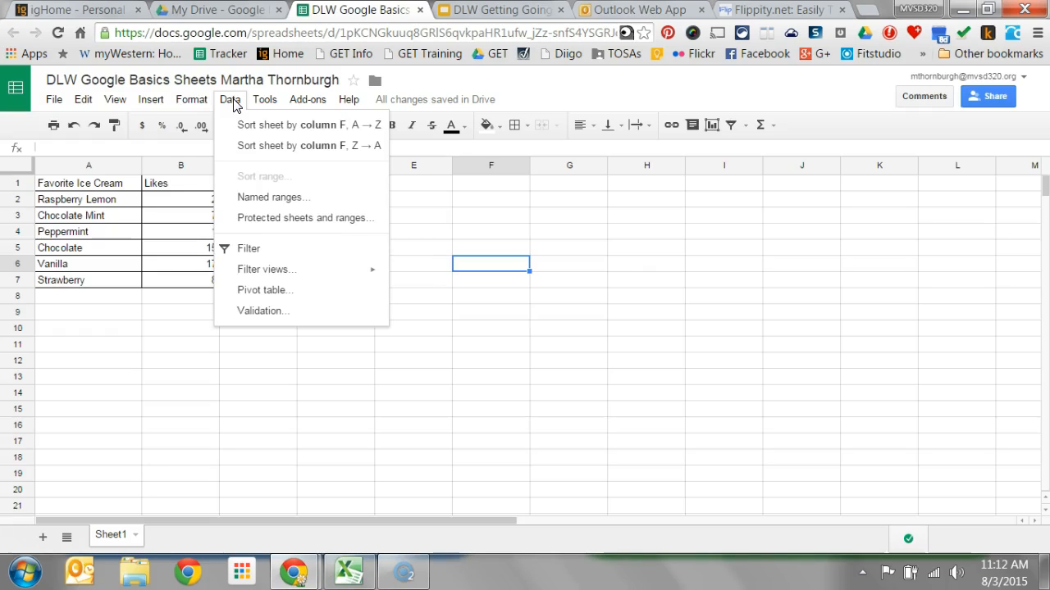
left_click(268, 250)
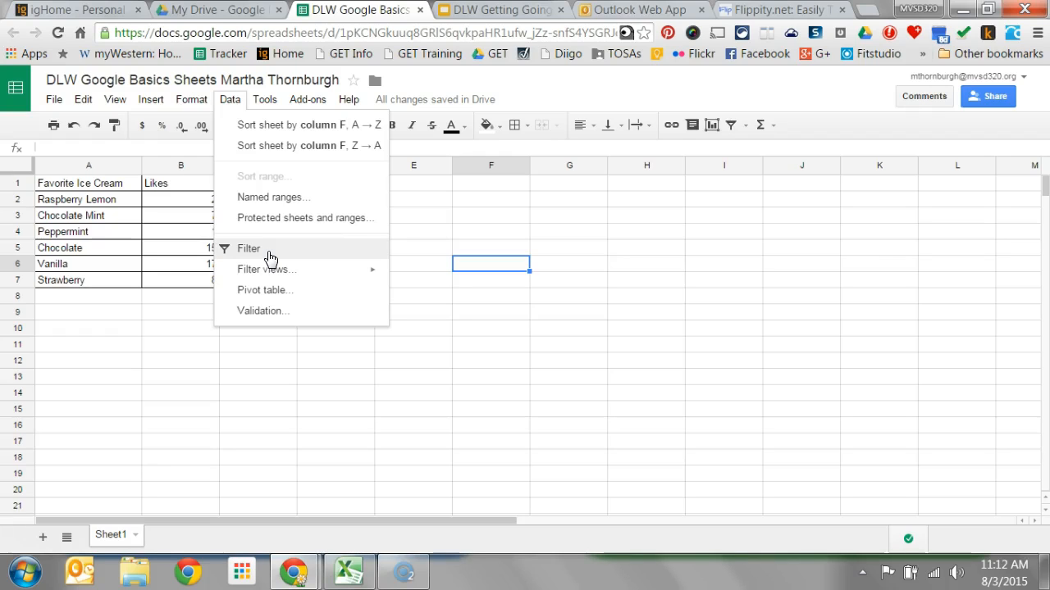
left_click(285, 293)
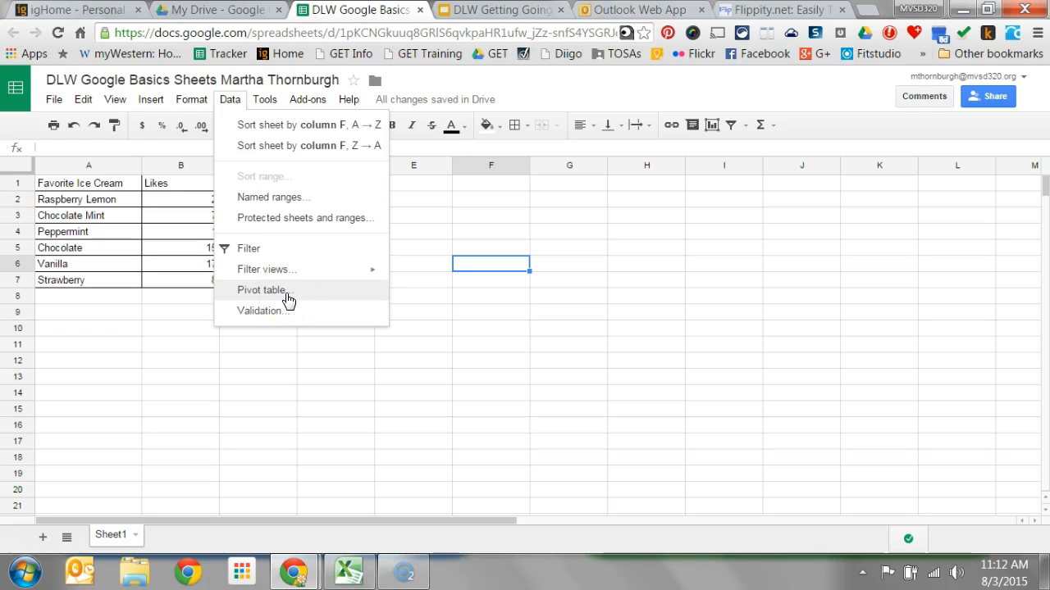
left_click(279, 107)
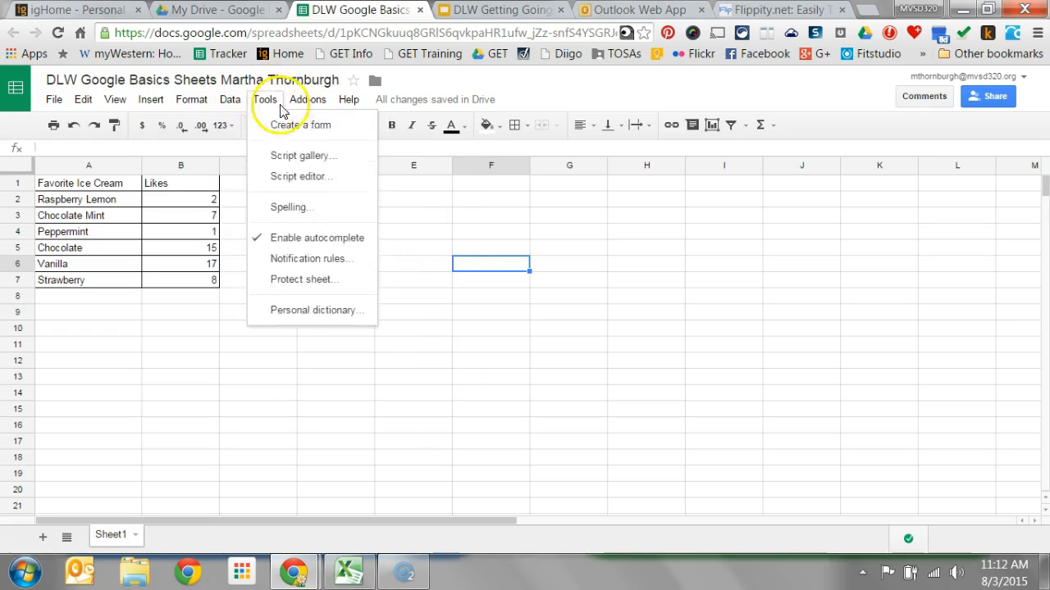
left_click(229, 98)
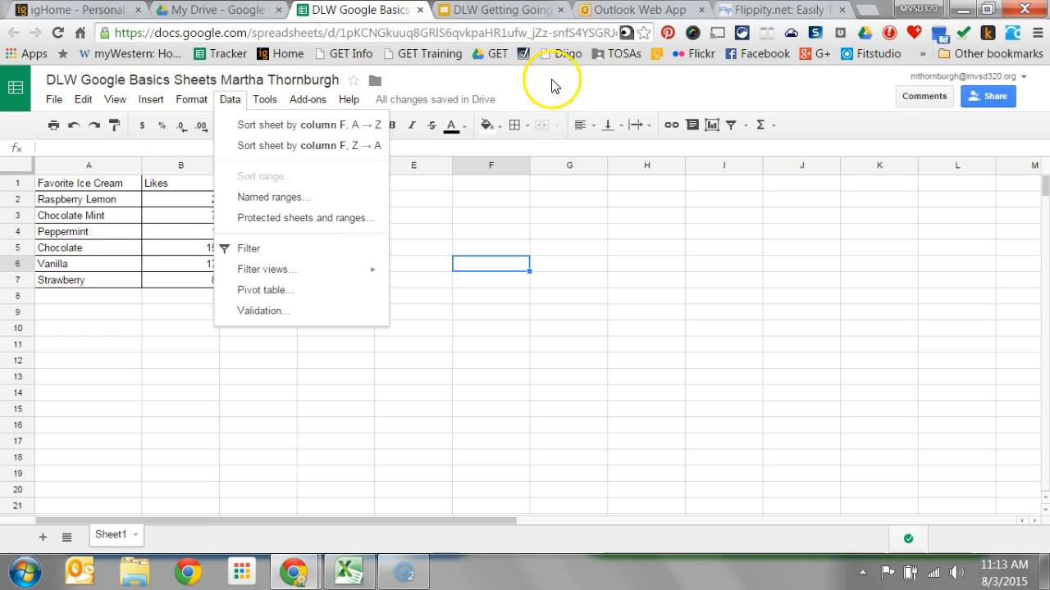
left_click(582, 99)
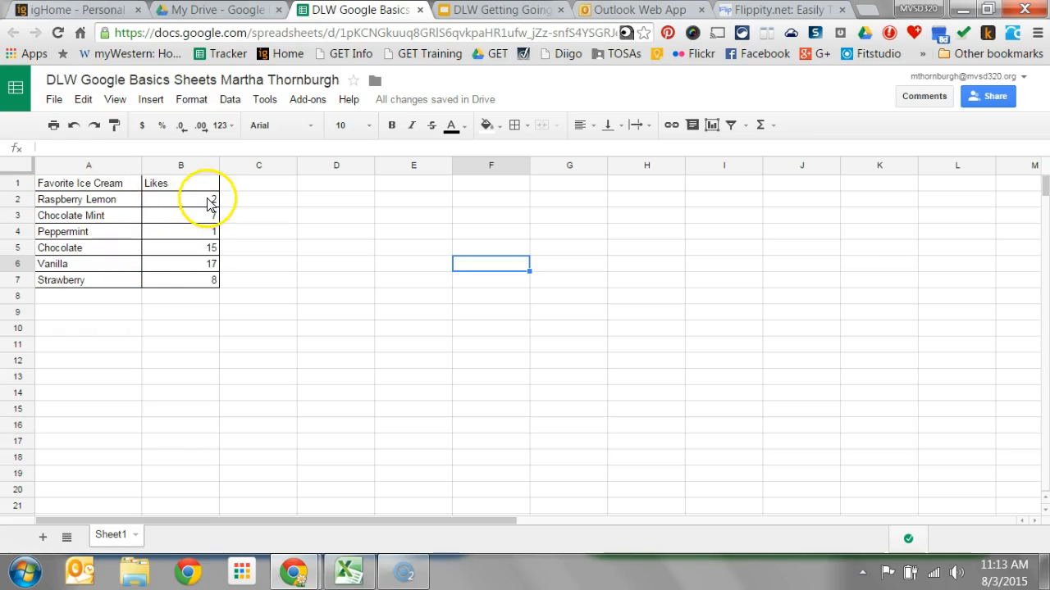
Total the likes in B2:B7 with the SUM function in cell B8, and repeat the same calculation once
left_click_drag(211, 202, 211, 282)
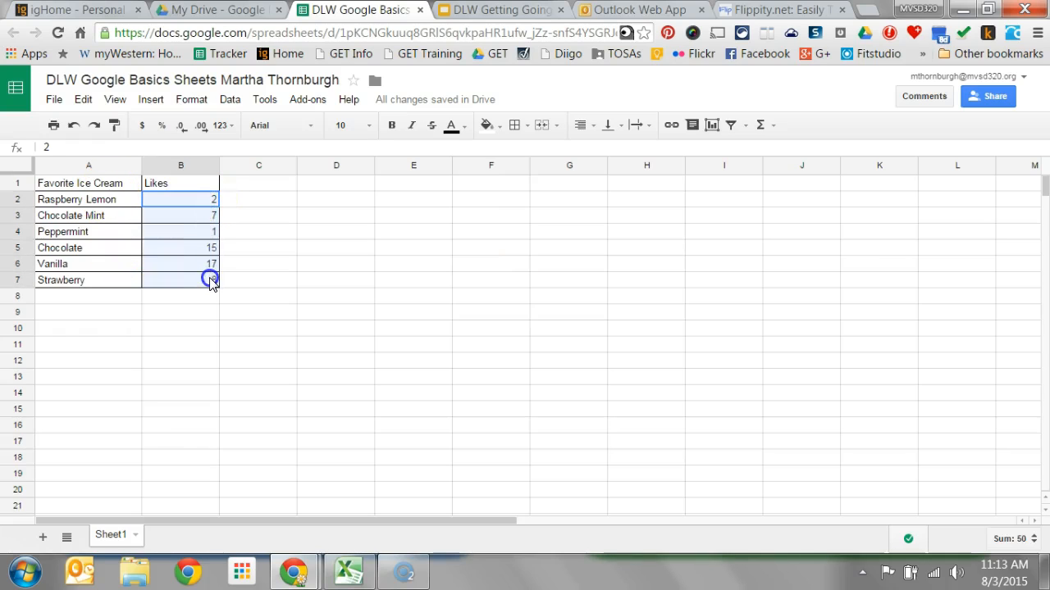
left_click(772, 127)
left_click(775, 150)
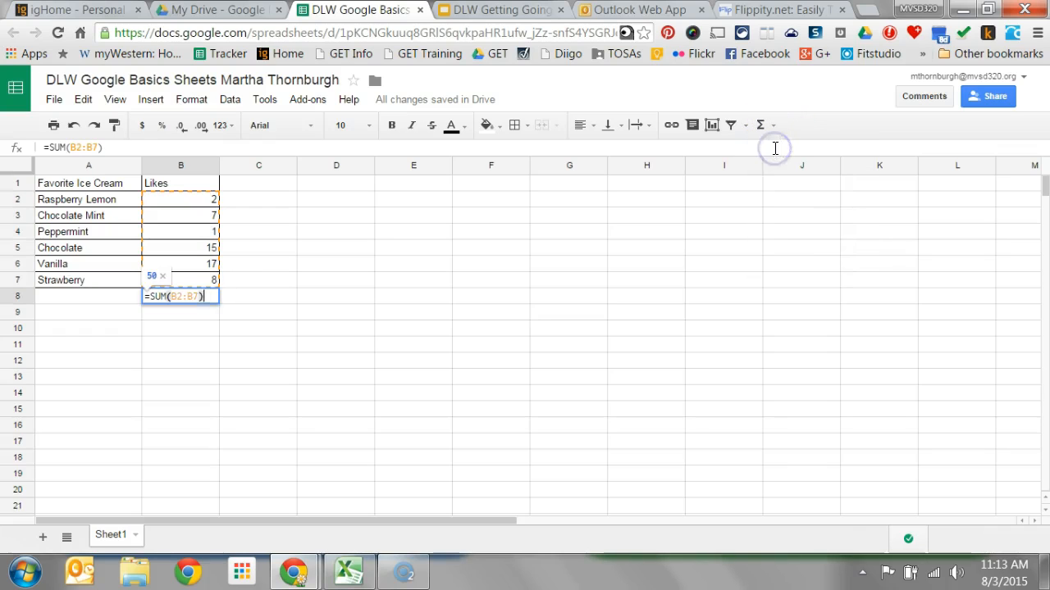
left_click(402, 238)
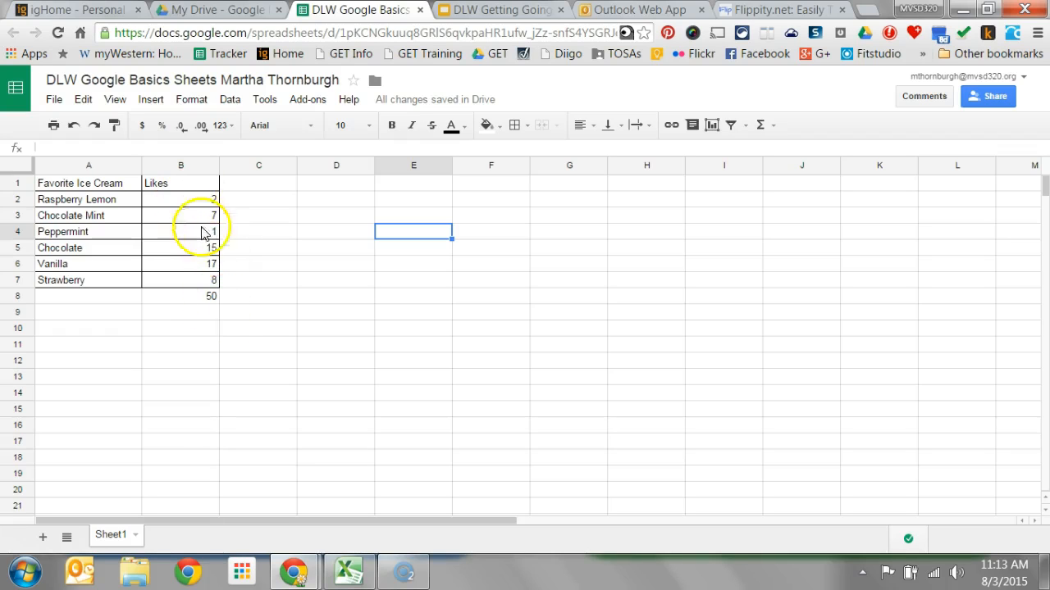
left_click_drag(213, 199, 209, 283)
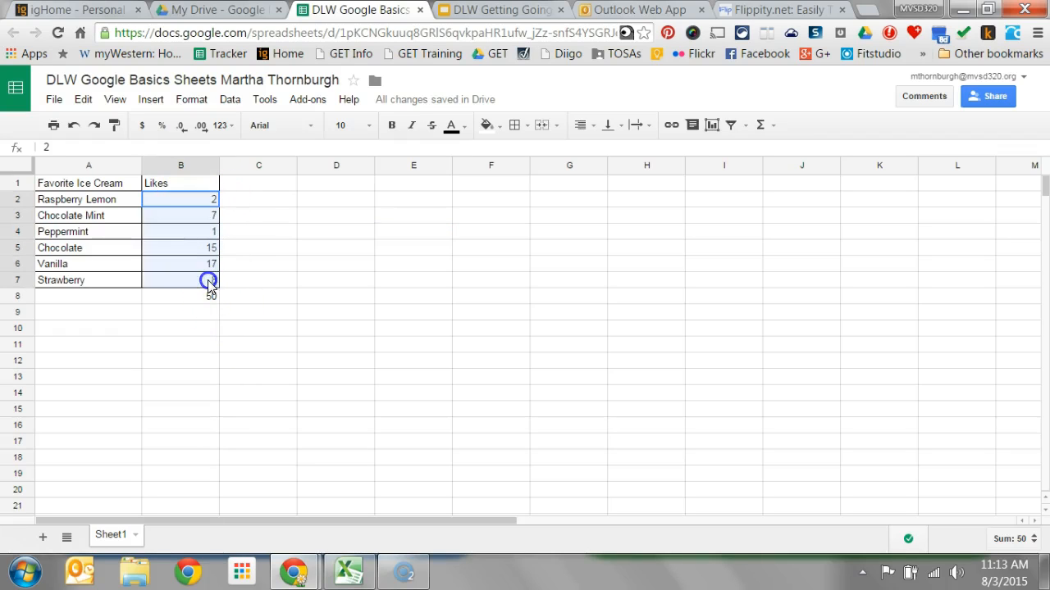
left_click(775, 124)
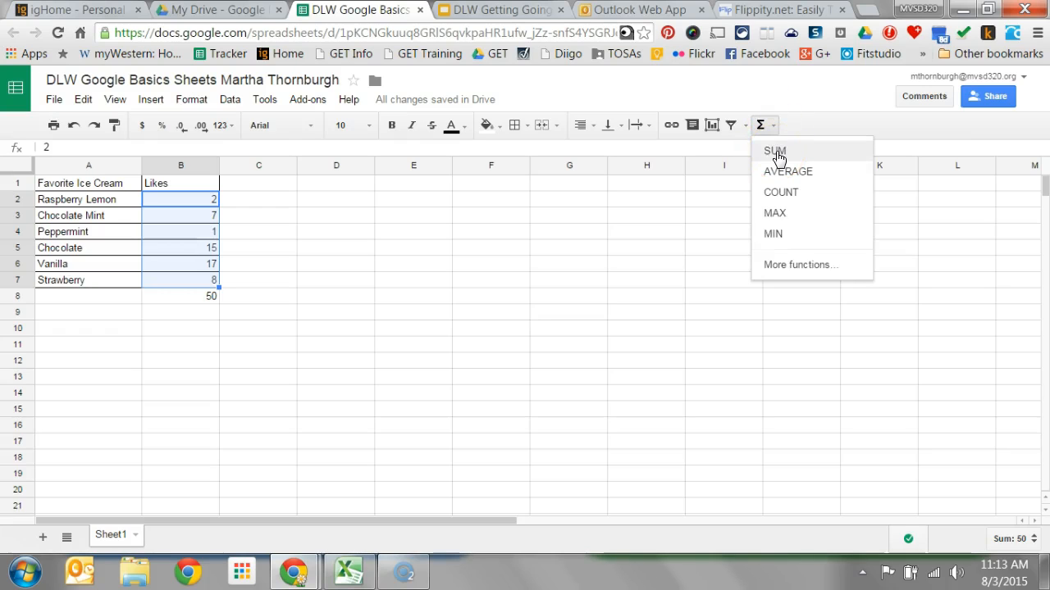
left_click(775, 152)
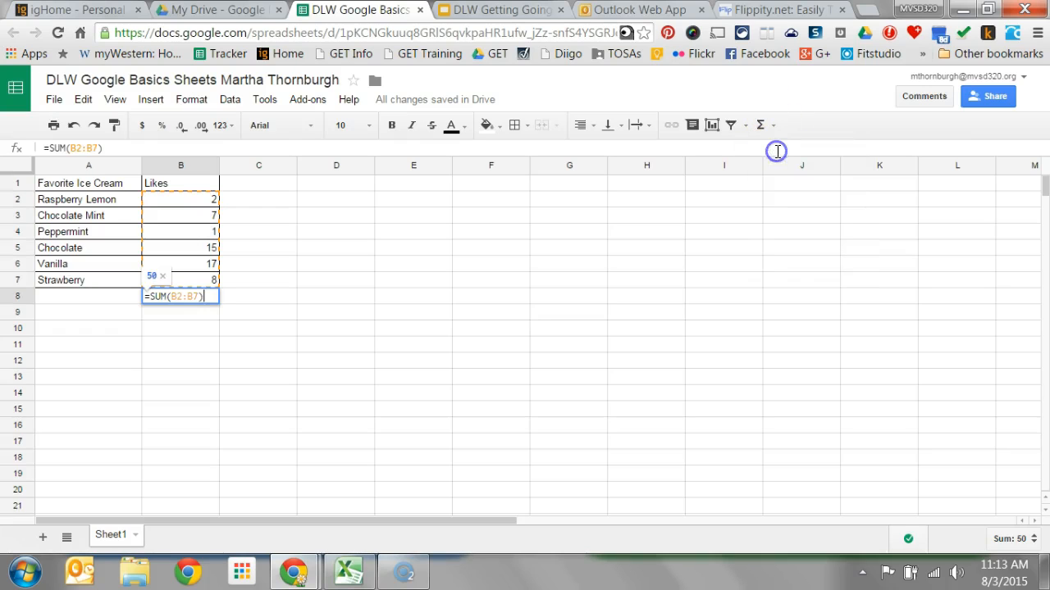
left_click(587, 330)
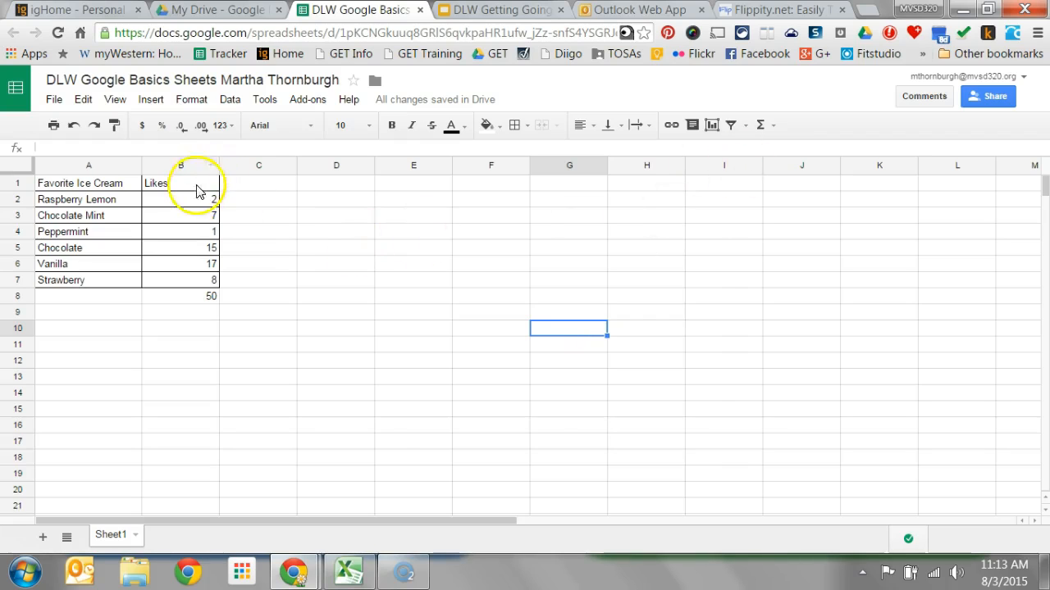
Replace the total in cell B8 with the AVERAGE of the likes in B2:B7
left_click_drag(195, 204, 199, 280)
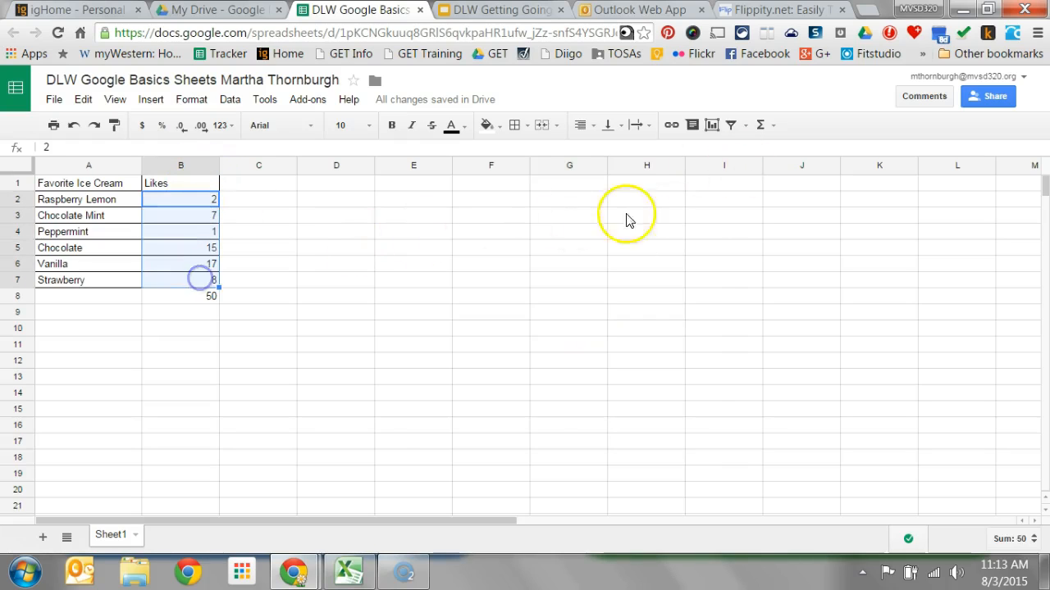
left_click(771, 128)
left_click(779, 171)
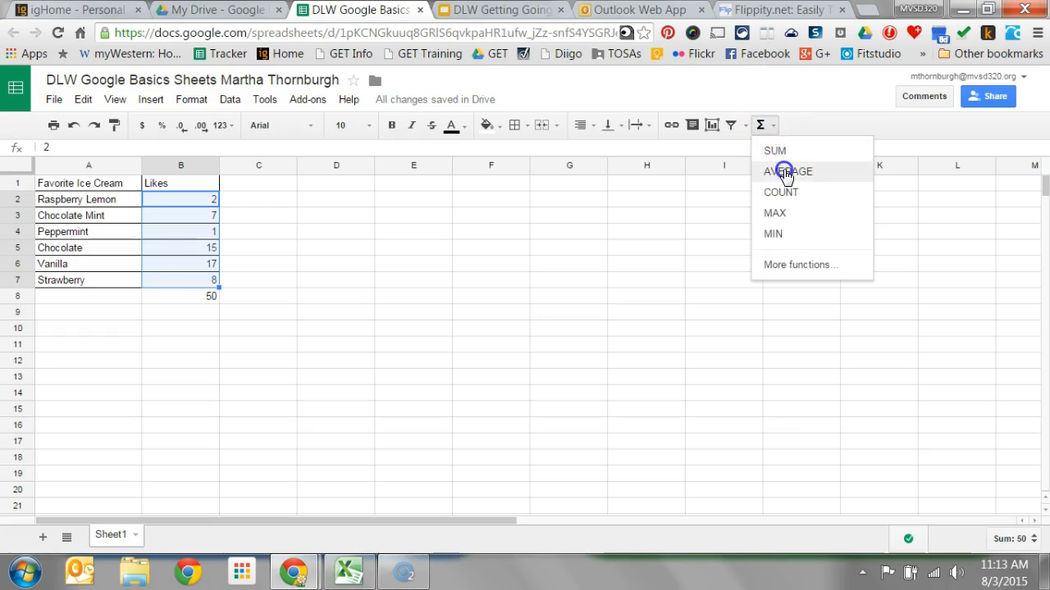
left_click(629, 332)
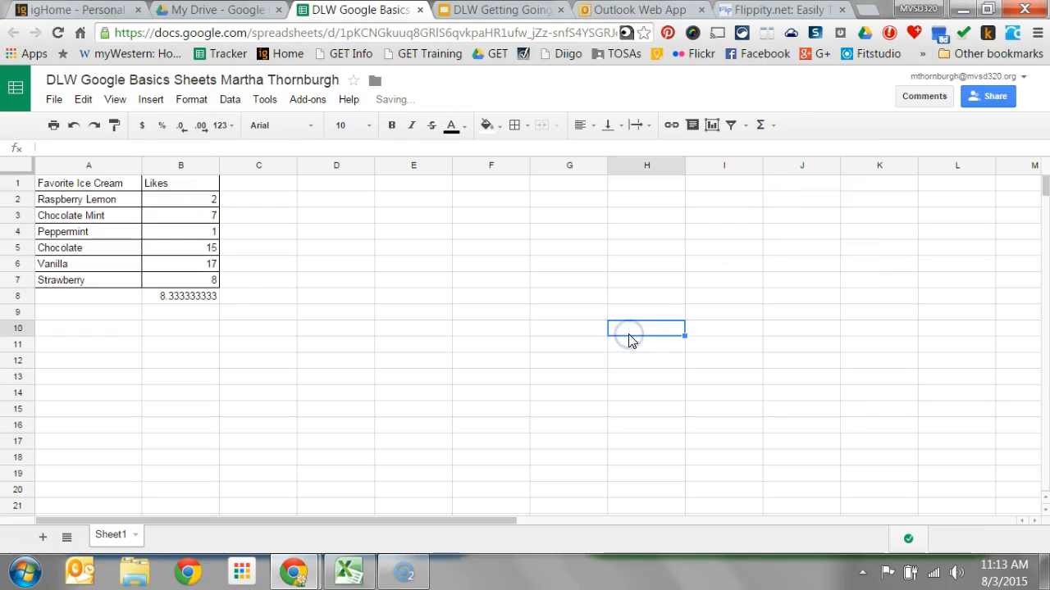
Put the SUM of the likes in B2:B7 into cell B8 in place of the average
left_click_drag(207, 201, 201, 294)
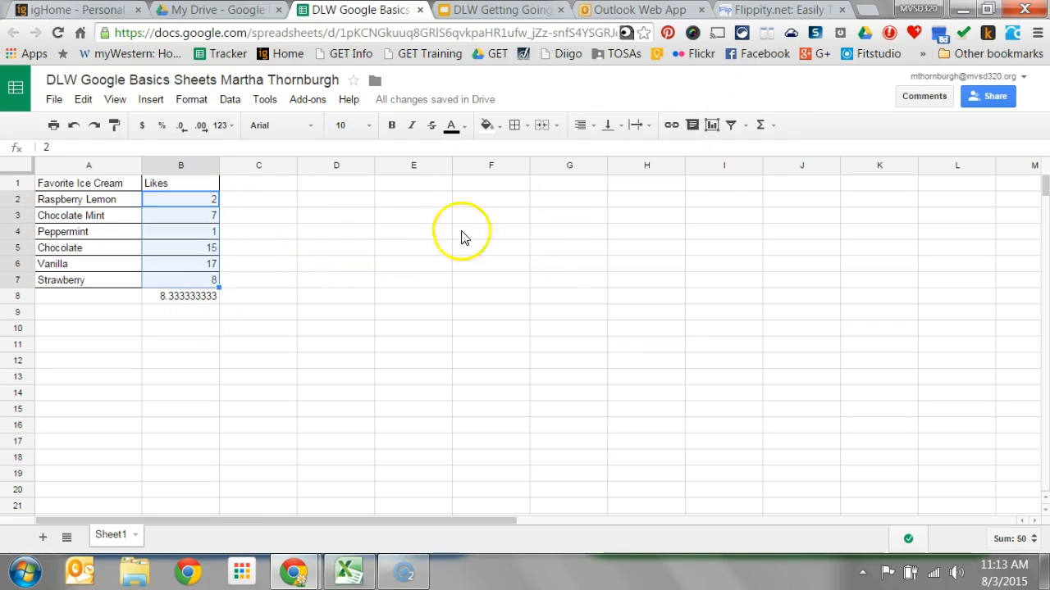
left_click(763, 125)
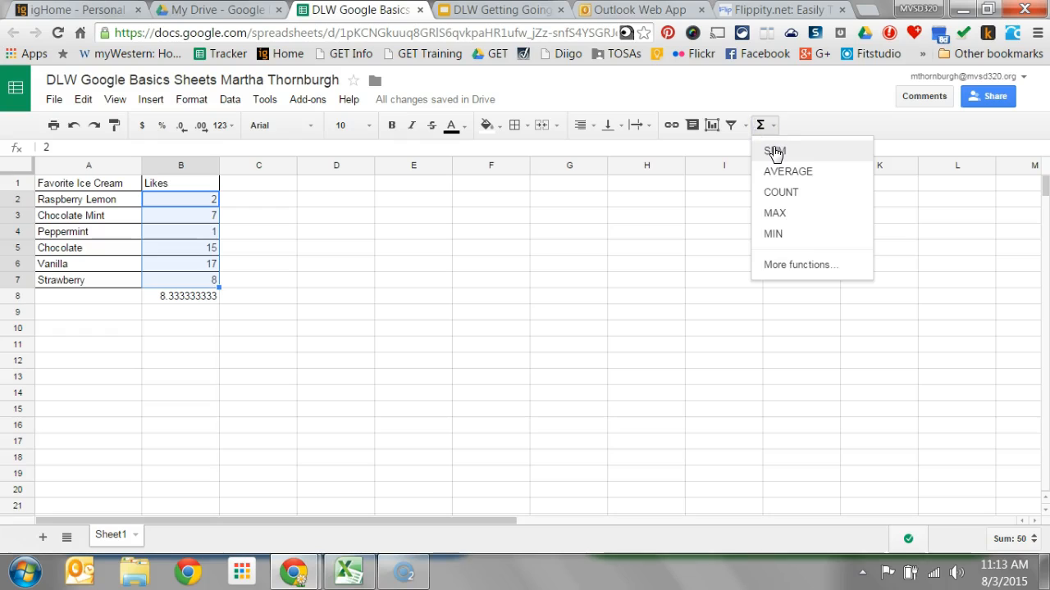
left_click(774, 151)
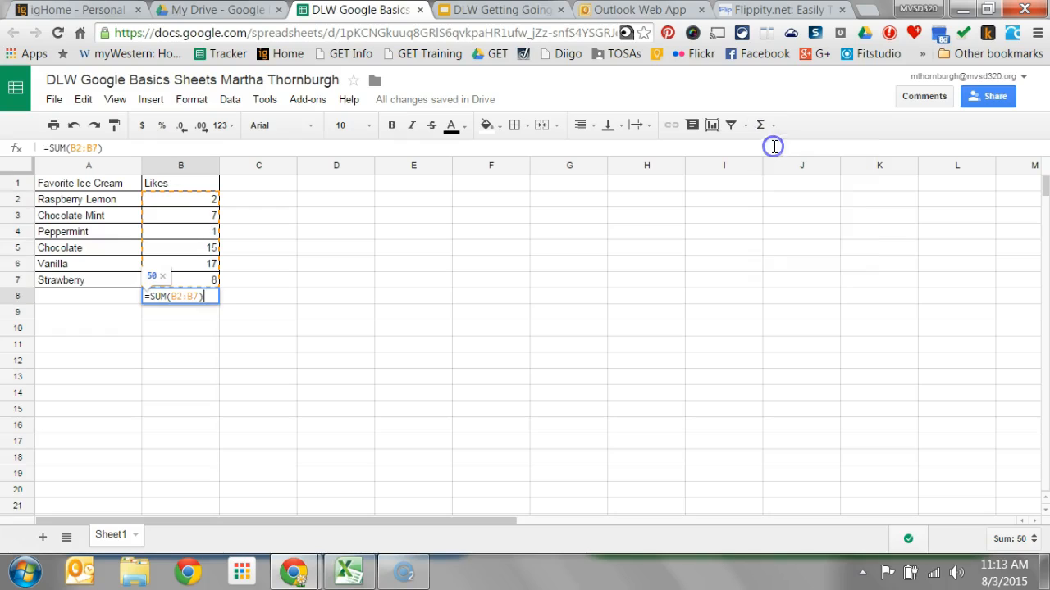
left_click(473, 302)
View the full Google spreadsheets function list in the online help and return to the spreadsheet
left_click(774, 126)
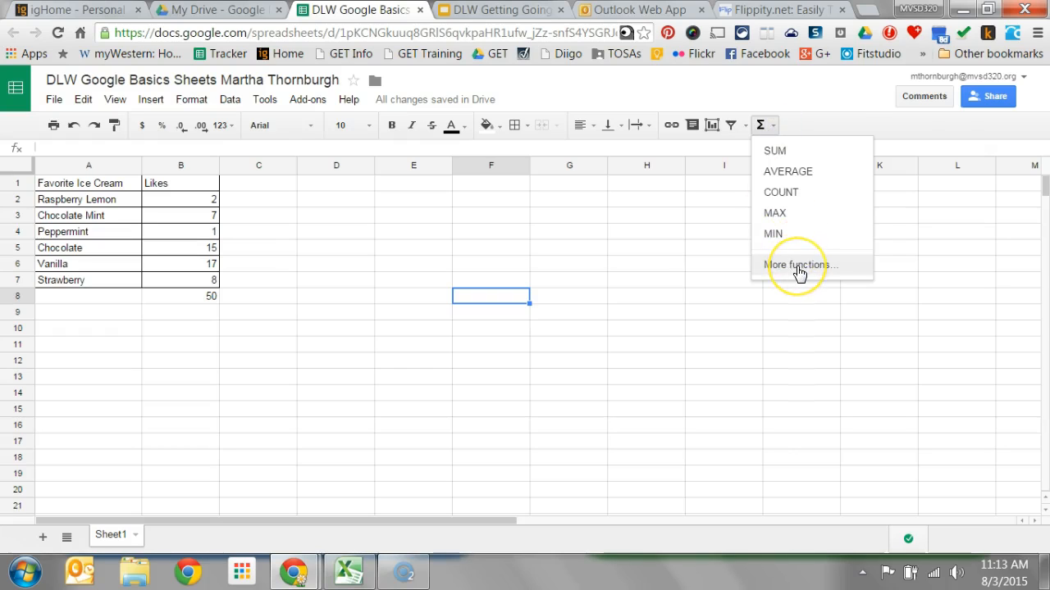
left_click(797, 265)
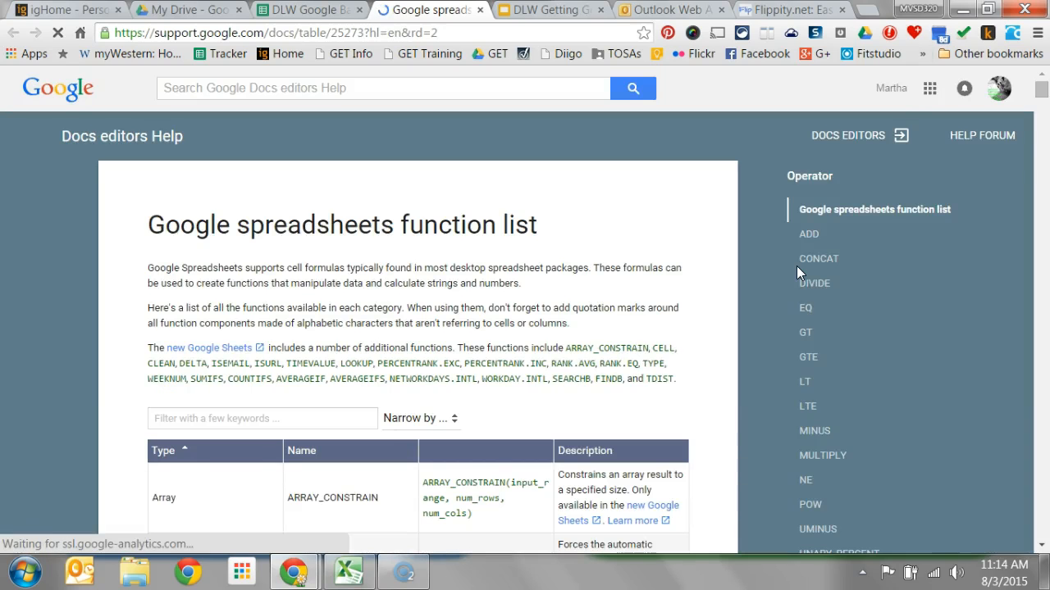
left_click_drag(1041, 92, 1042, 69)
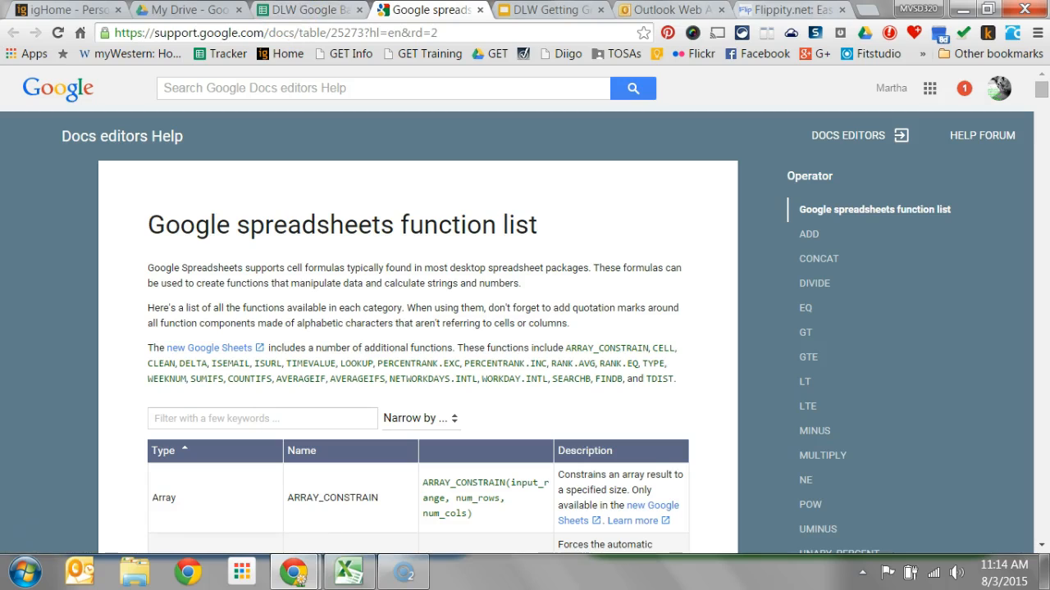
left_click(298, 16)
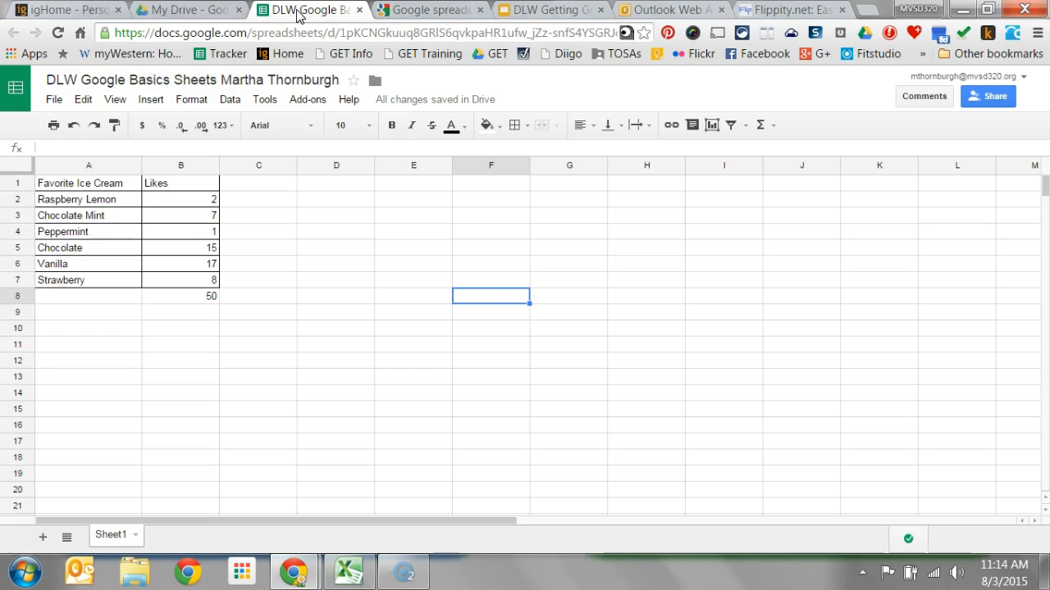
left_click(328, 208)
double_click(329, 215)
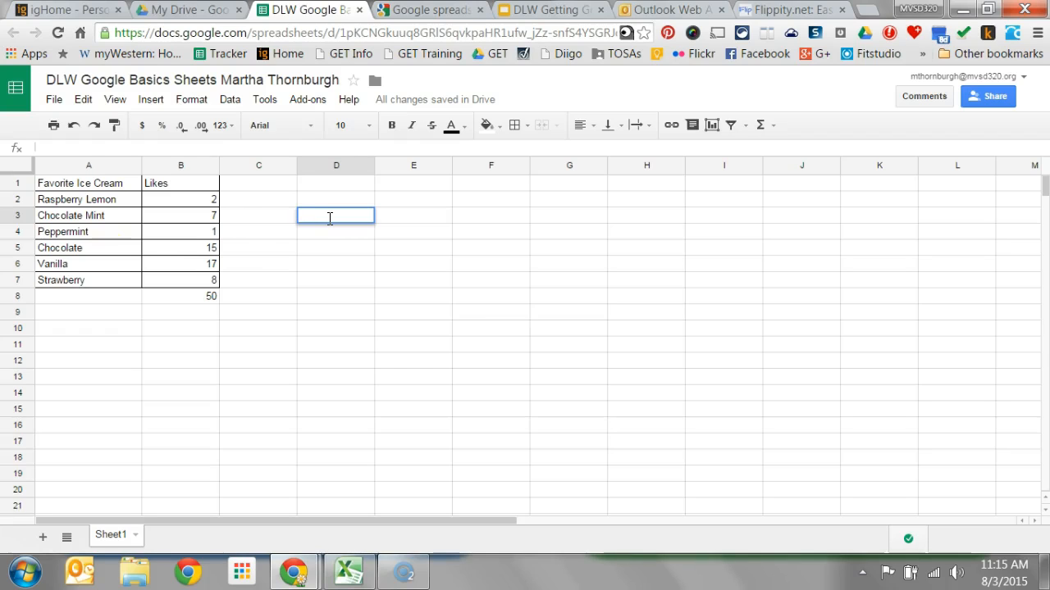
left_click(228, 315)
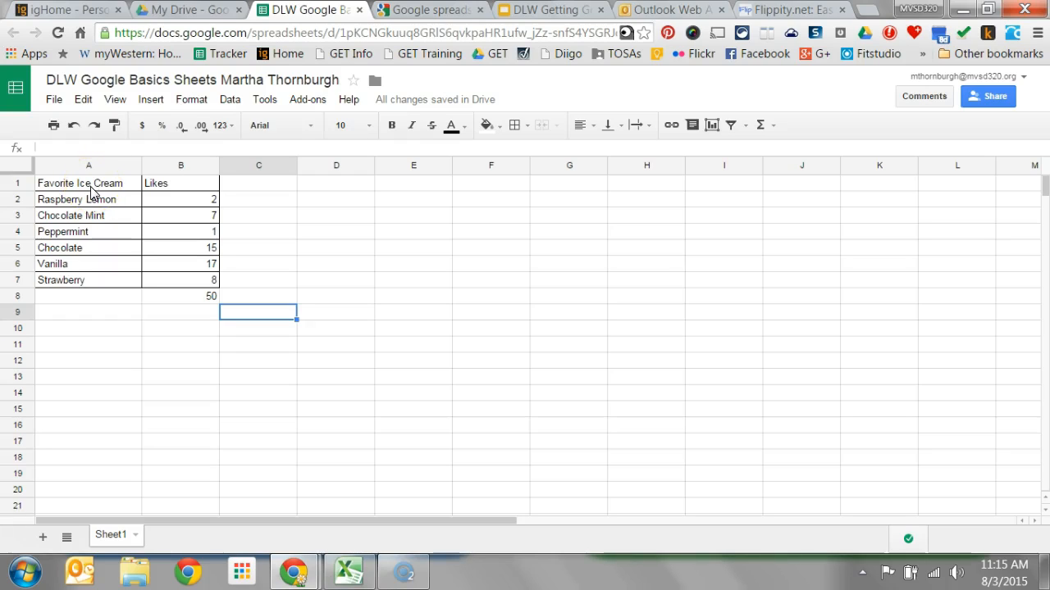
Insert a column chart of the ice cream table A1:B7, previewing the pie chart and browsing the chart types and customization options first
left_click_drag(92, 187, 205, 280)
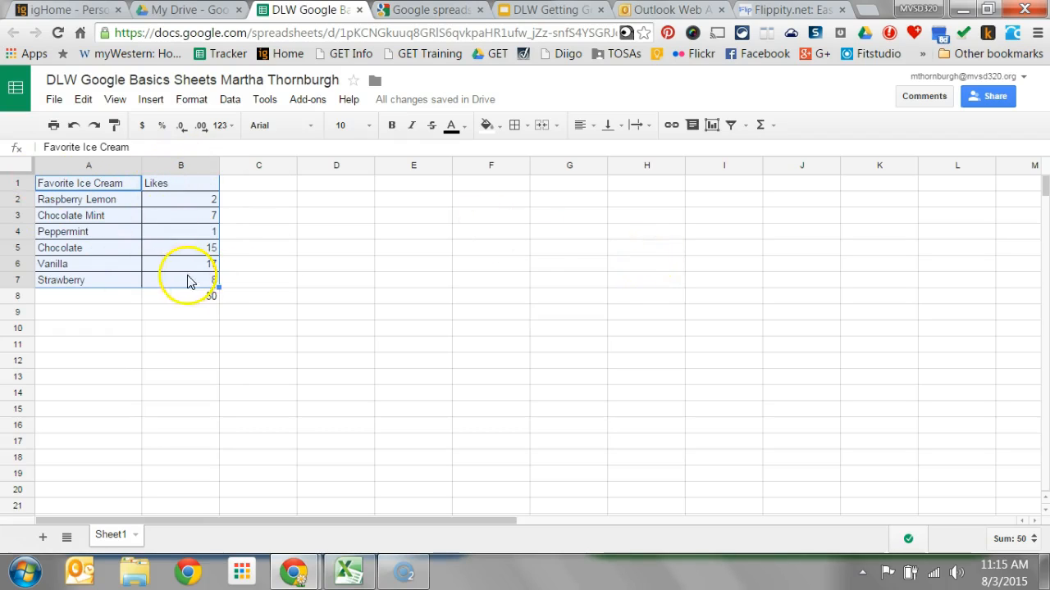
left_click(713, 124)
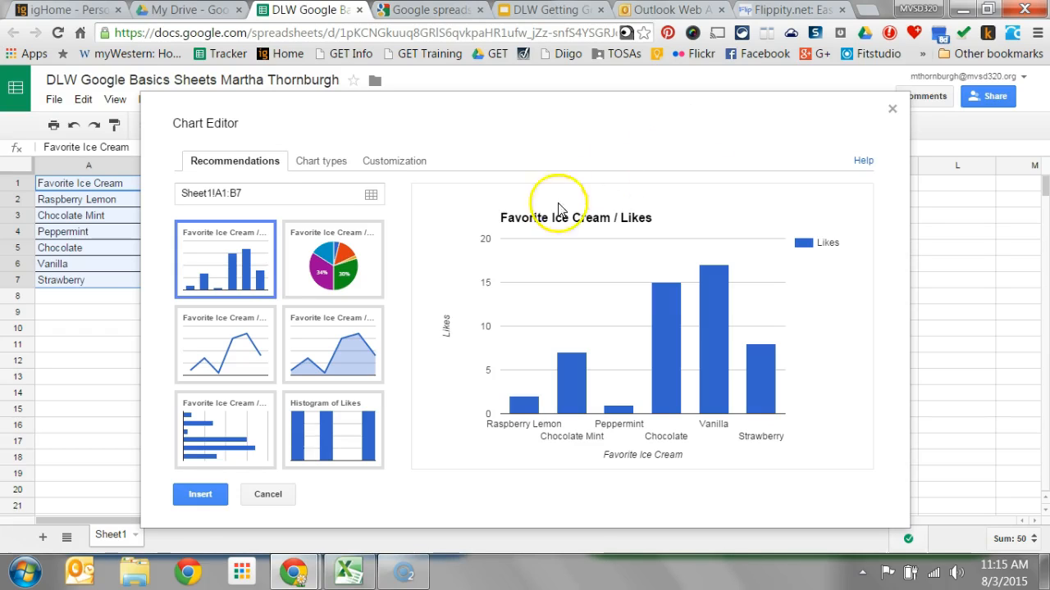
left_click(336, 269)
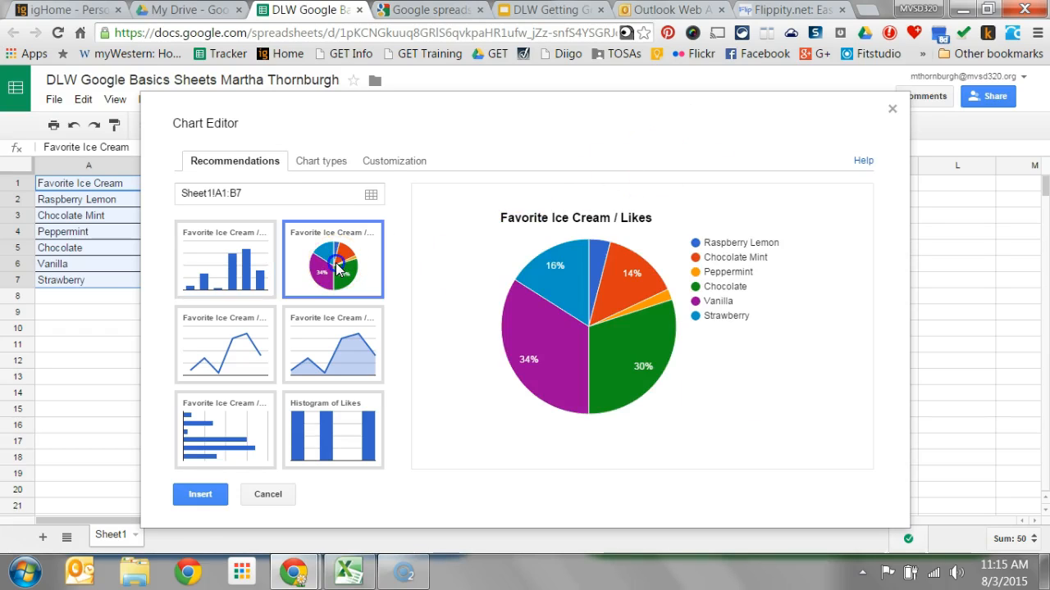
left_click(249, 245)
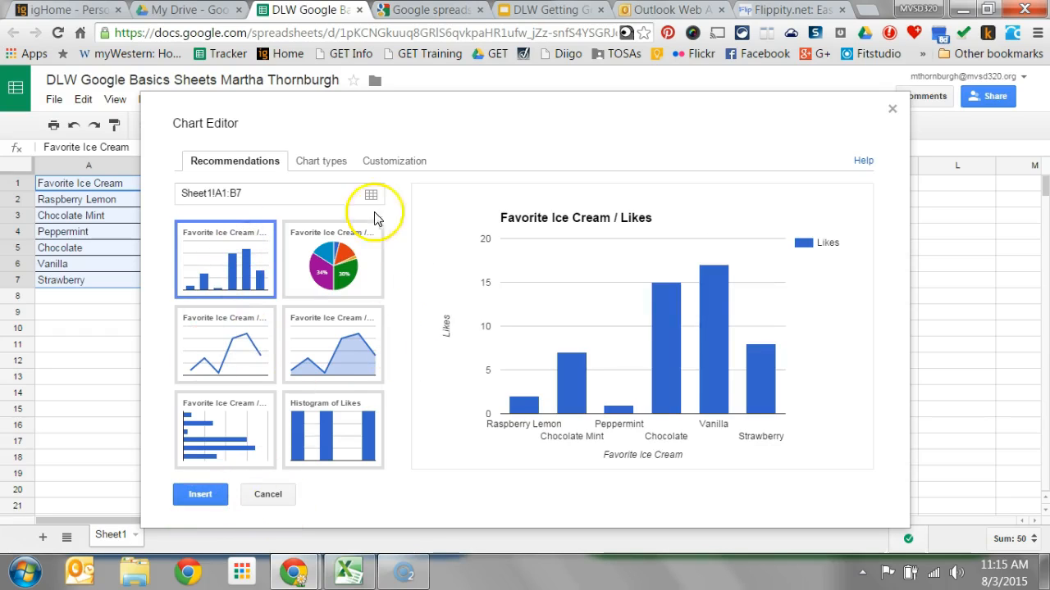
left_click(336, 167)
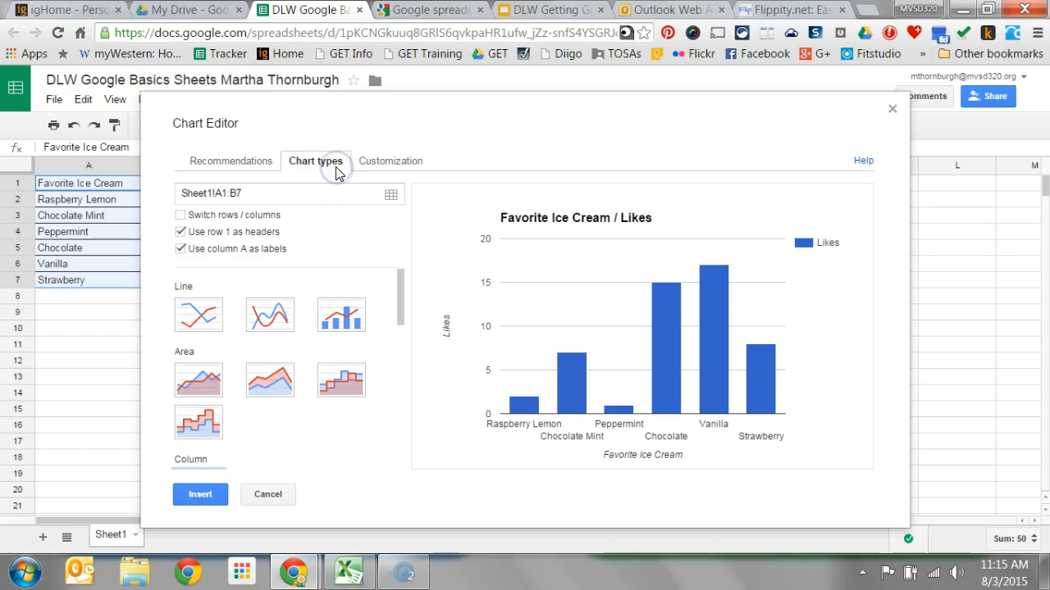
left_click(263, 166)
left_click(383, 168)
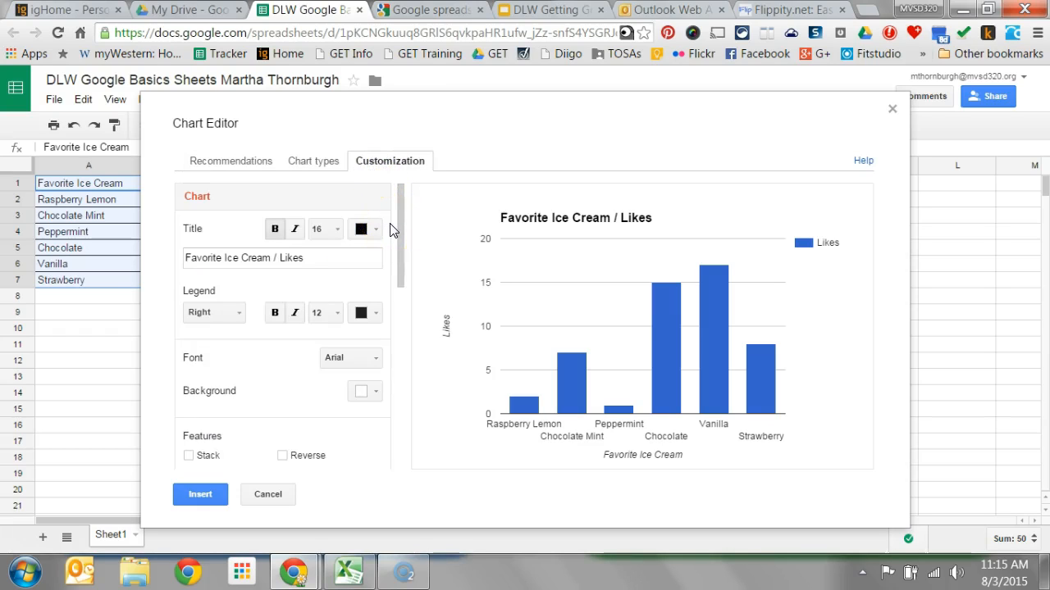
left_click(200, 494)
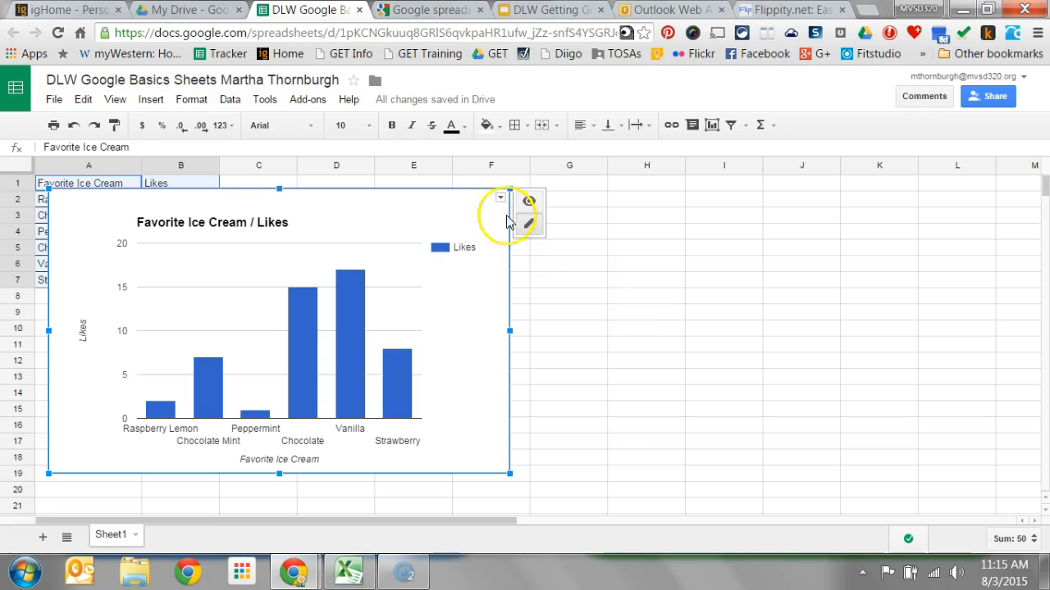
Place the chart to the right of the ice cream table and move it to its own sheet
left_click_drag(411, 209, 616, 202)
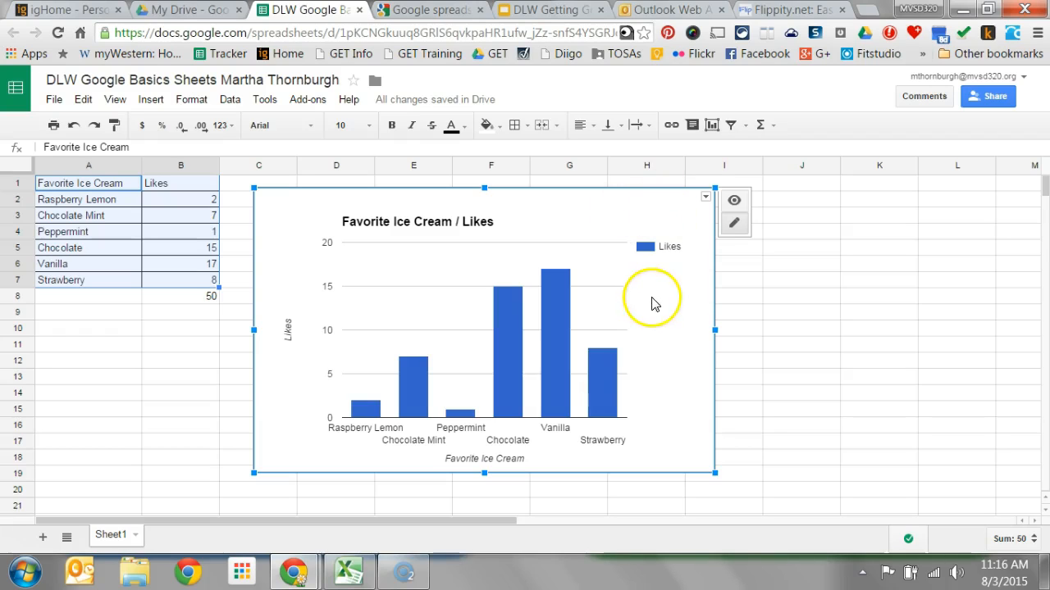
left_click(739, 231)
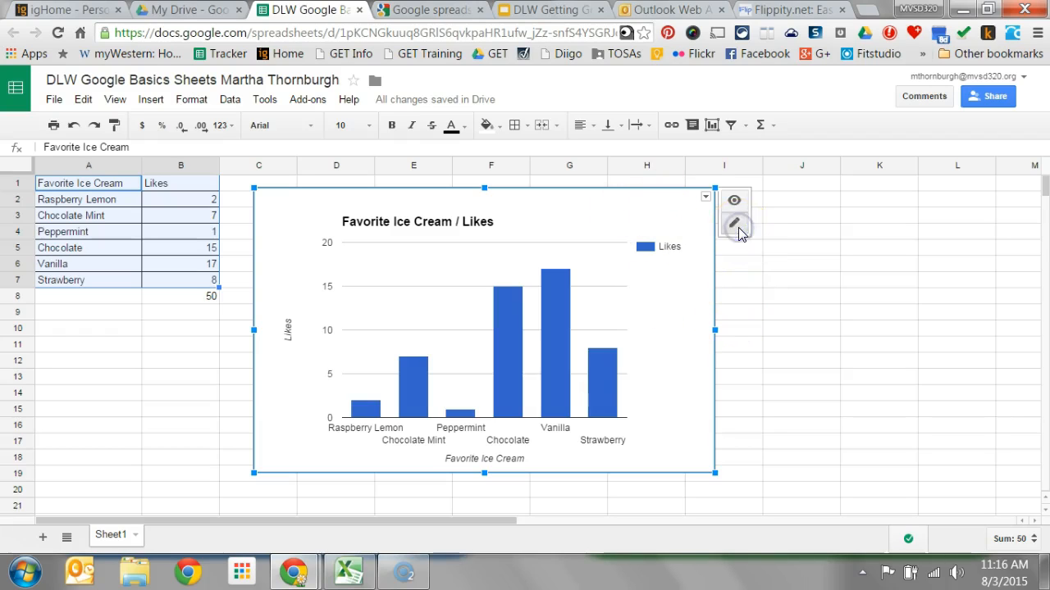
left_click(705, 199)
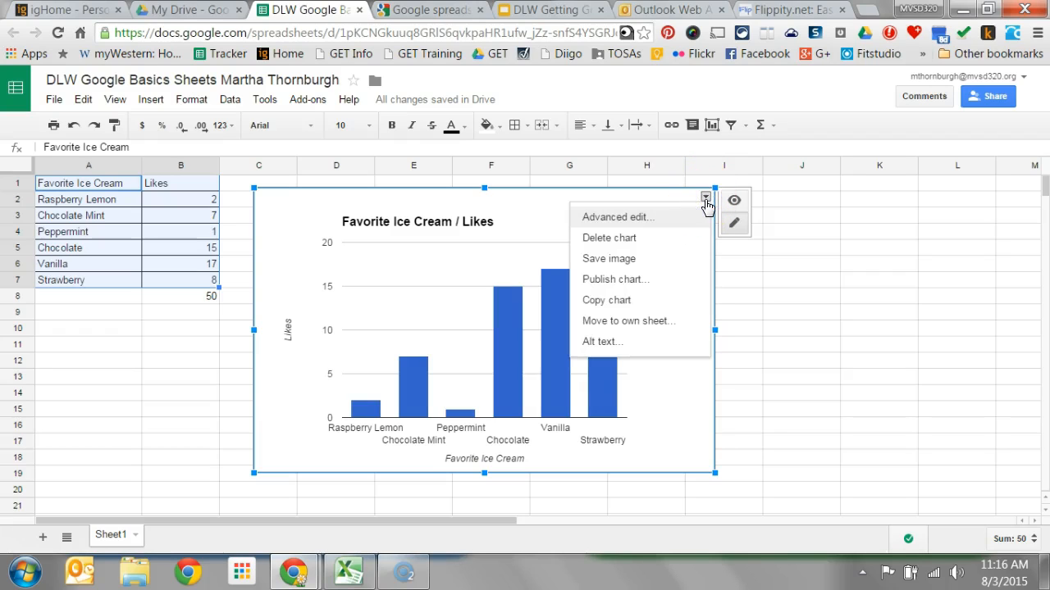
left_click(643, 282)
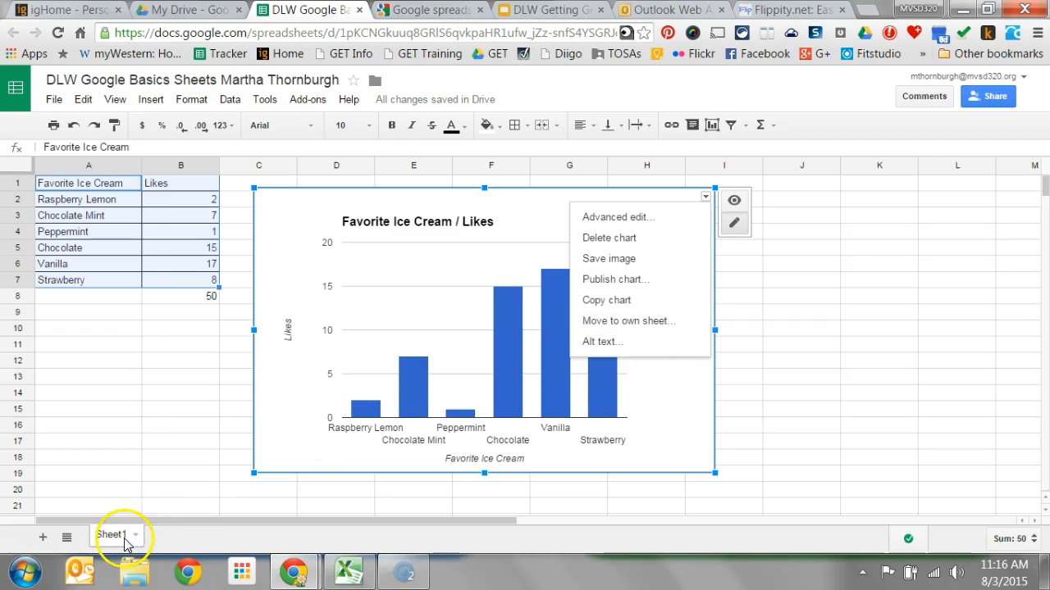
left_click(656, 324)
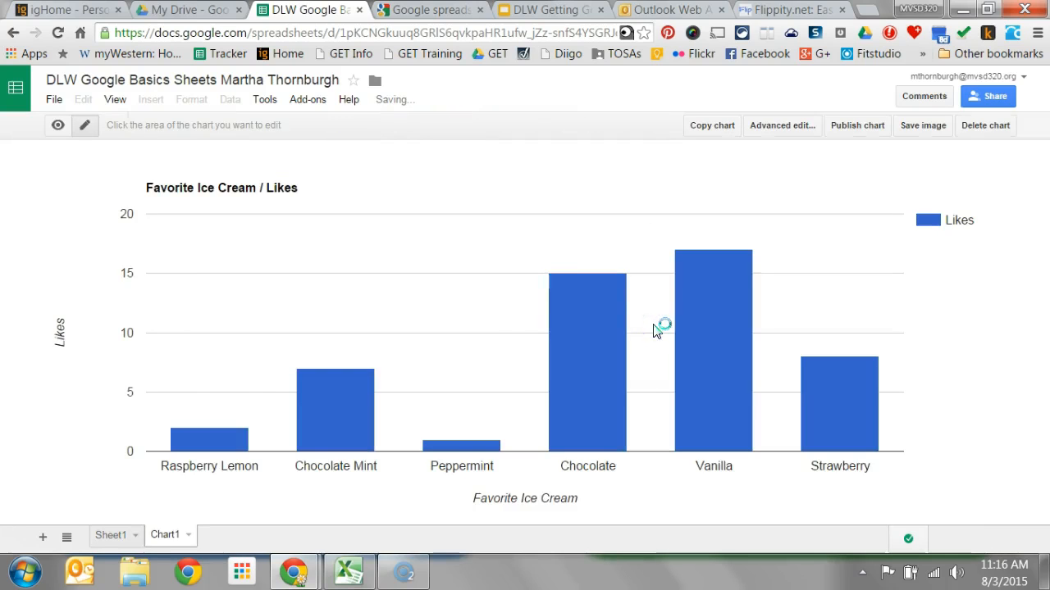
Compare the source data on Sheet1 with the column chart on Chart1, finishing on Sheet1
left_click(115, 538)
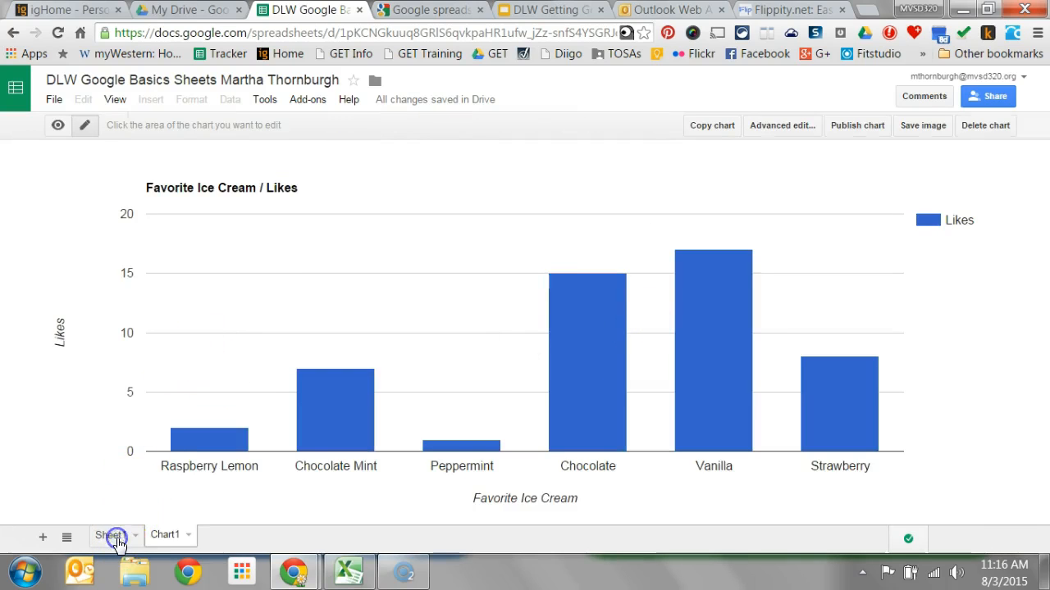
left_click(161, 539)
left_click(123, 541)
left_click(155, 539)
left_click(118, 543)
left_click(116, 541)
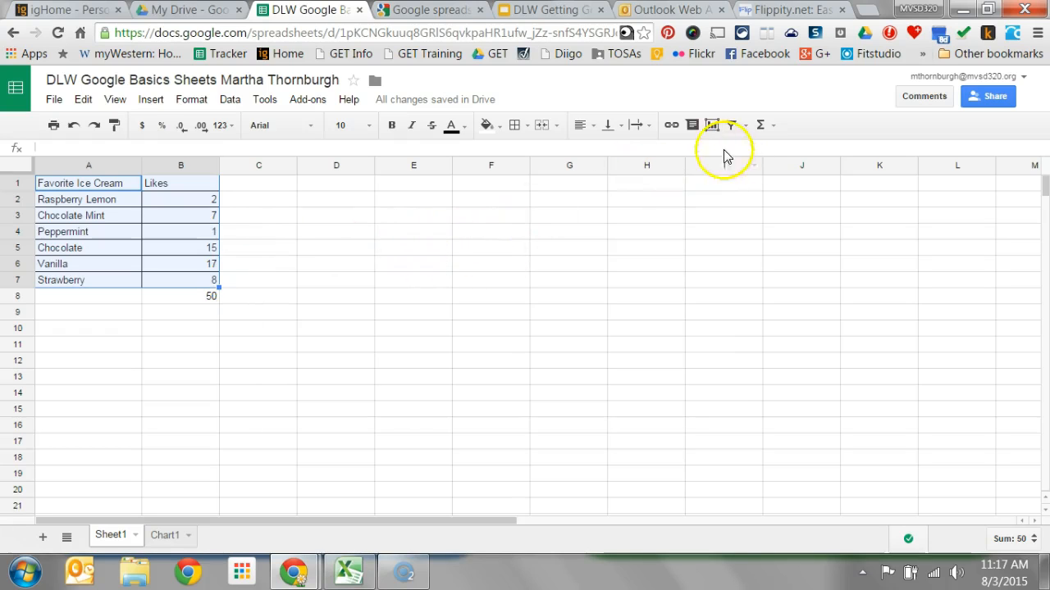
left_click(712, 127)
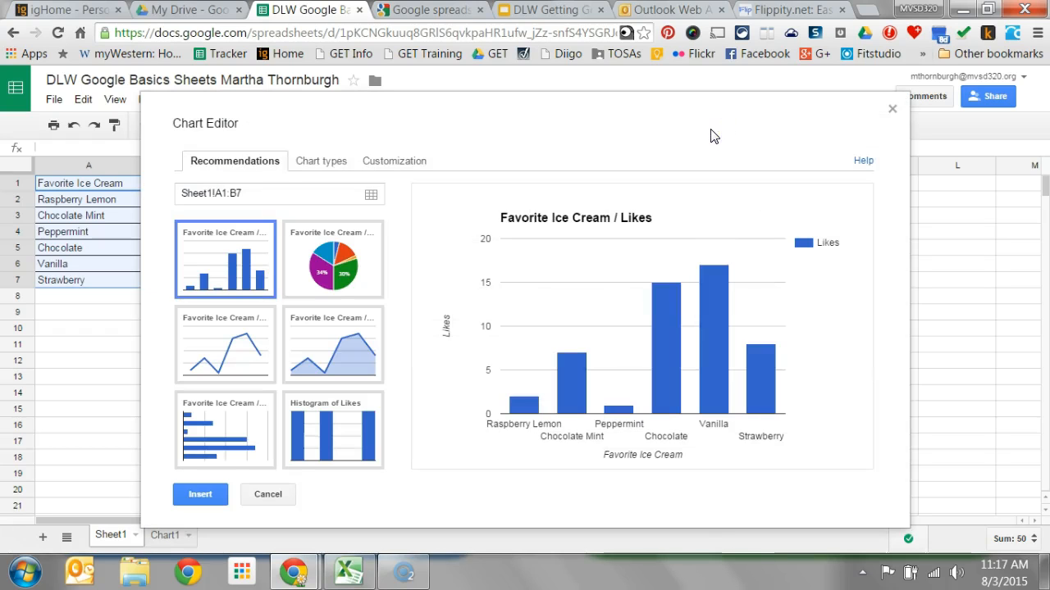
left_click(71, 315)
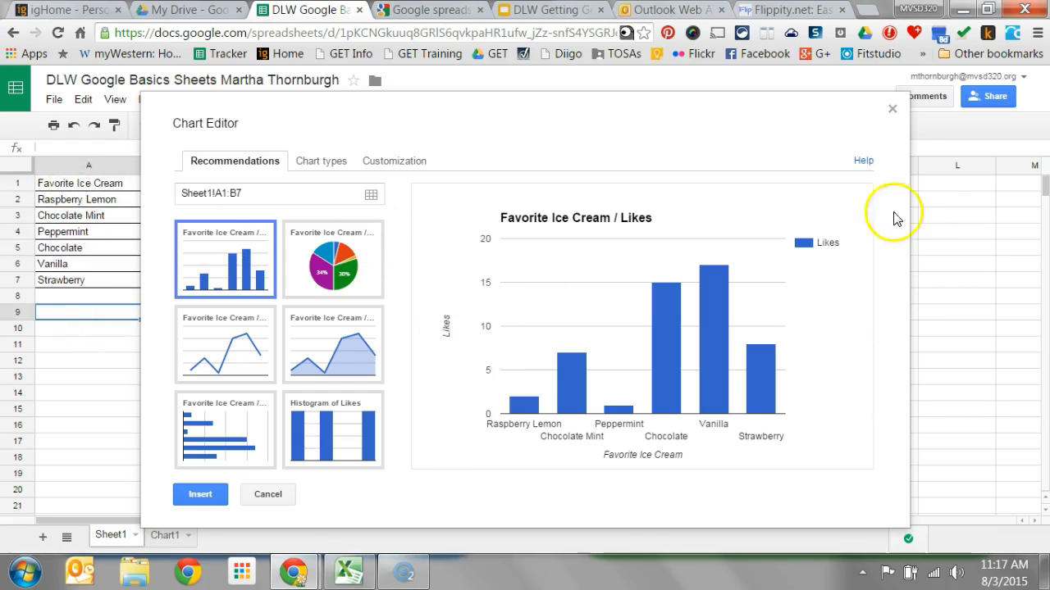
left_click(893, 108)
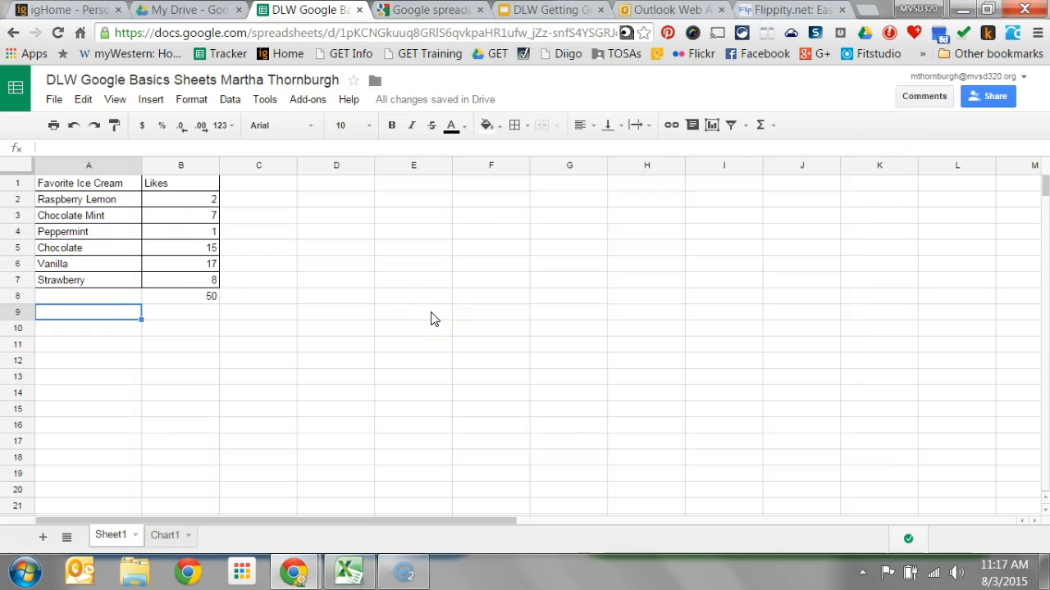
View the Chart1 sheet and alternate between it and Sheet1, finishing on the chart
left_click(167, 535)
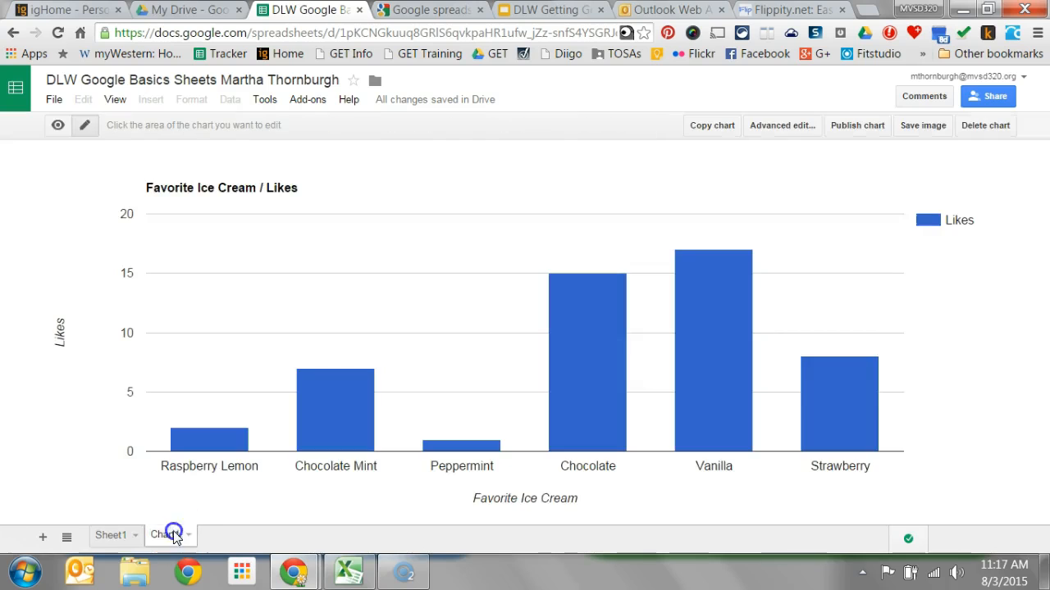
left_click(110, 541)
left_click(155, 535)
left_click(129, 536)
left_click(169, 534)
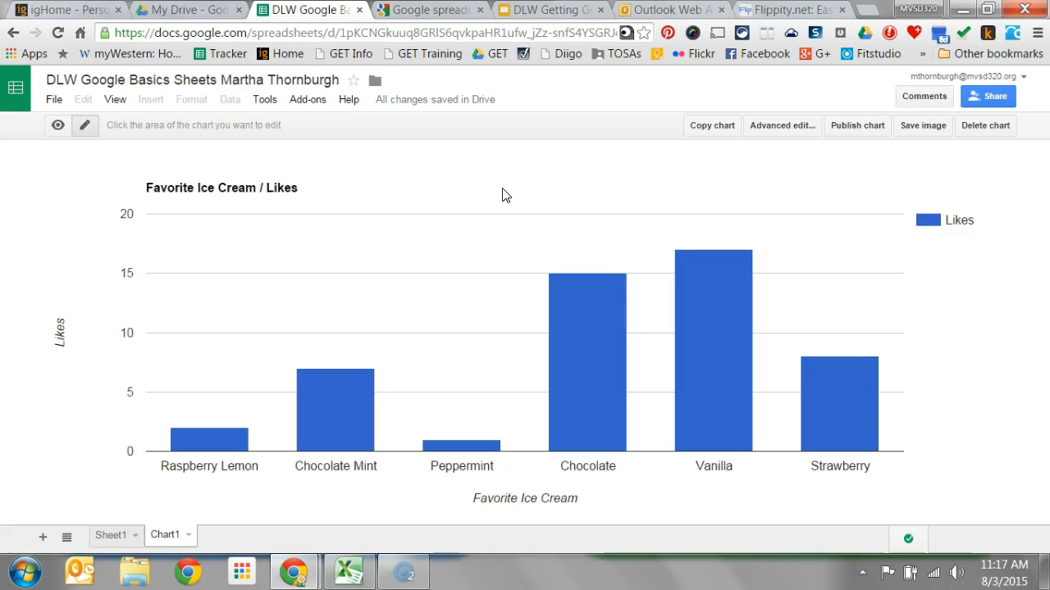
Check which Drive folder holds the spreadsheet and view the available folders without moving the file
left_click(375, 82)
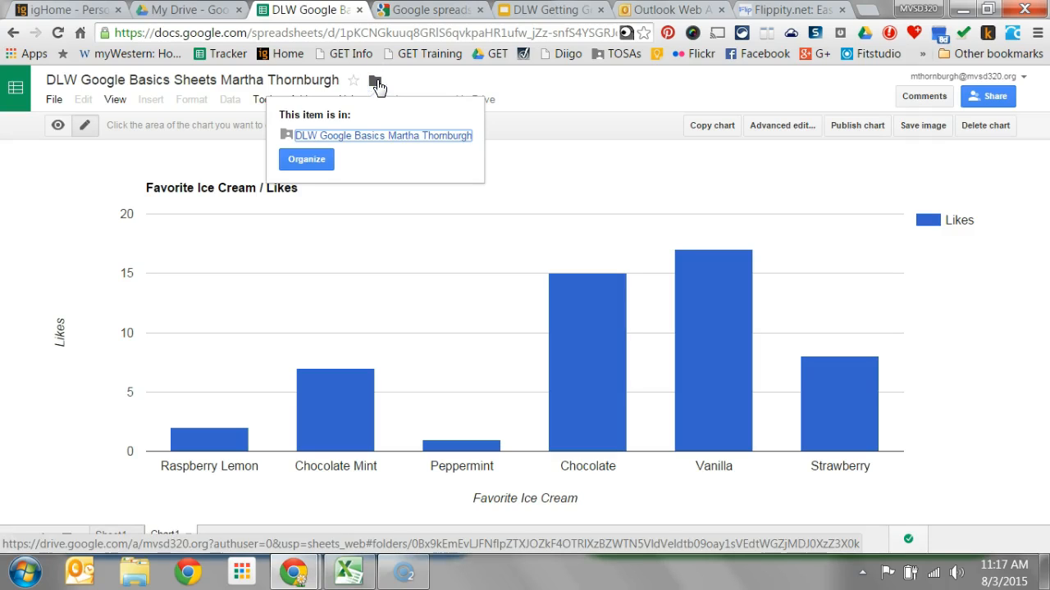
left_click(307, 161)
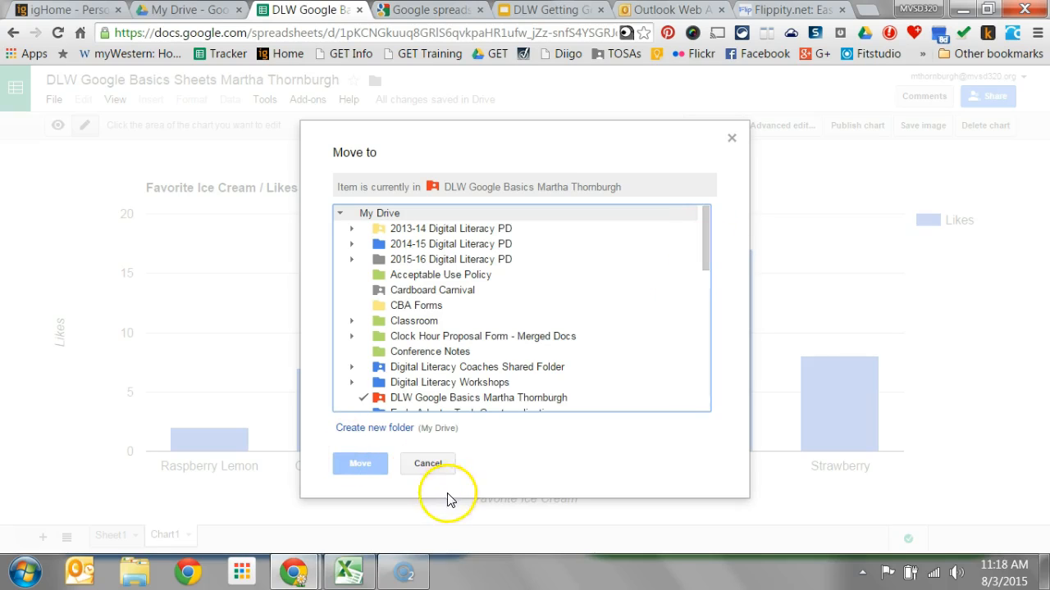
left_click(428, 464)
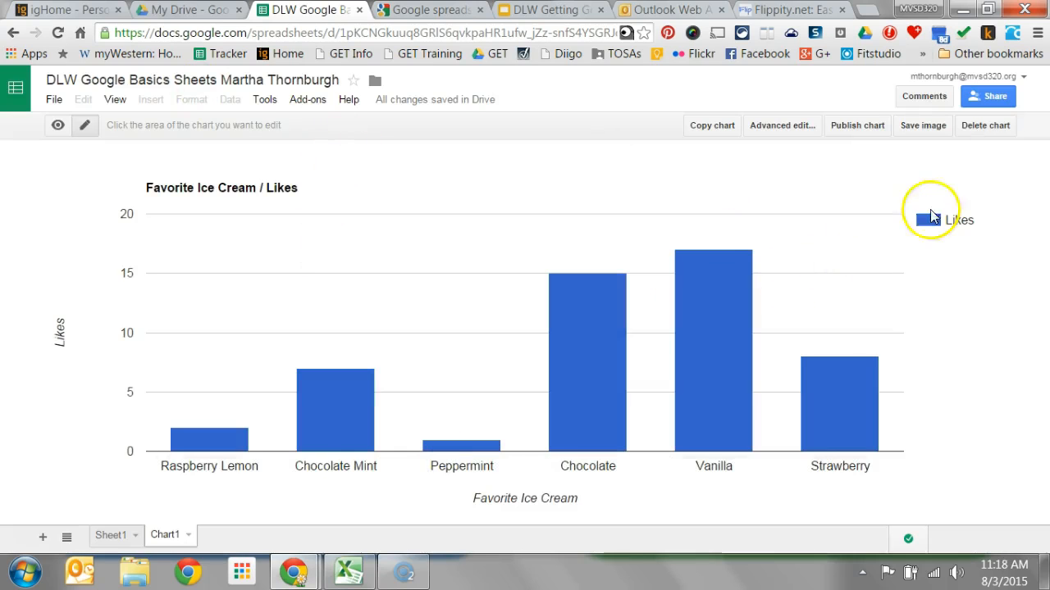
Review the spreadsheet's sharing settings and close them without adding anyone
left_click(997, 97)
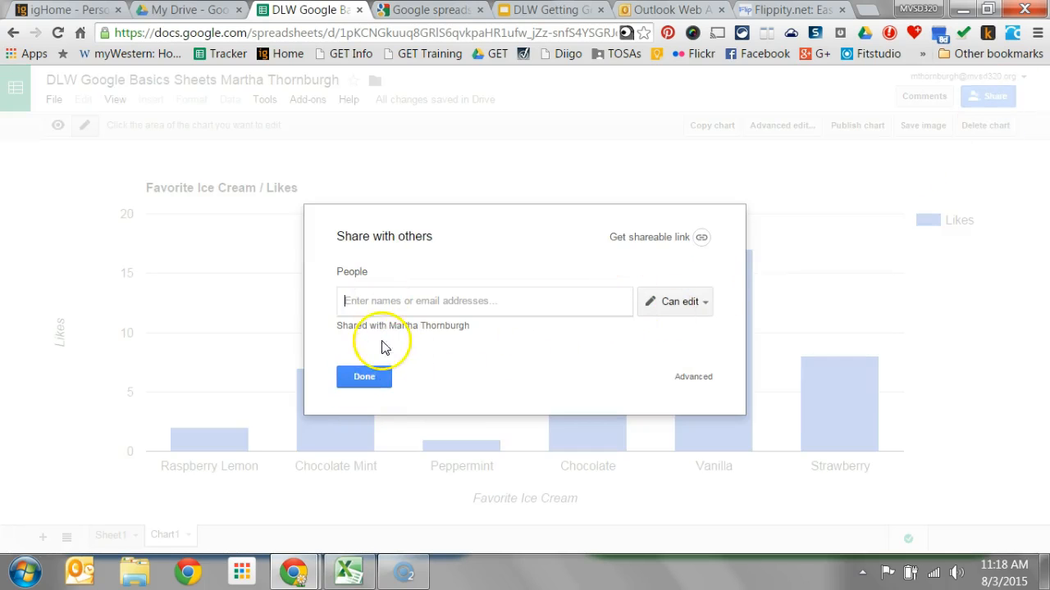
left_click(365, 379)
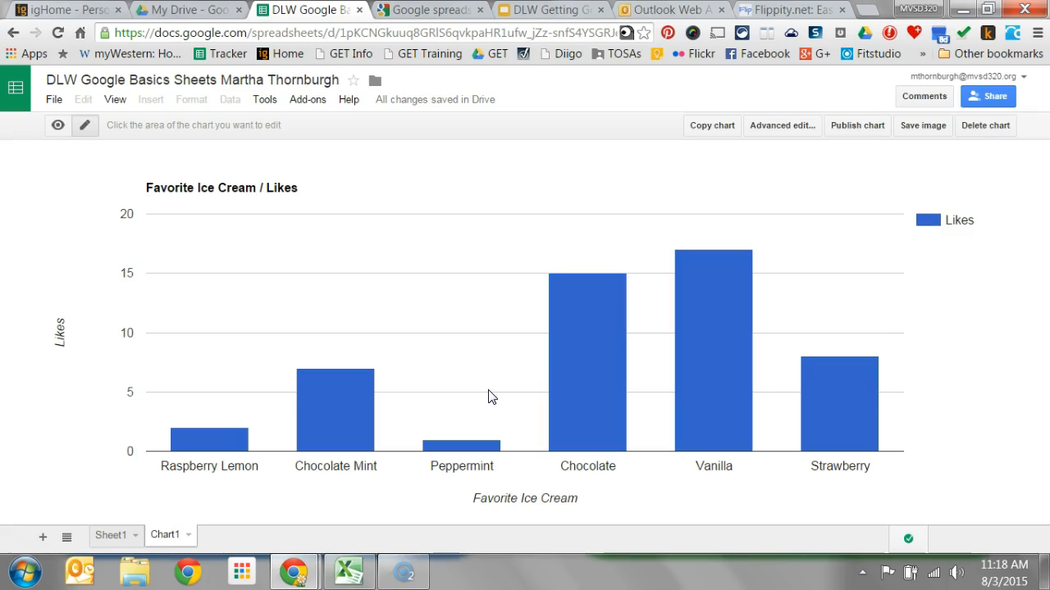
left_click(742, 251)
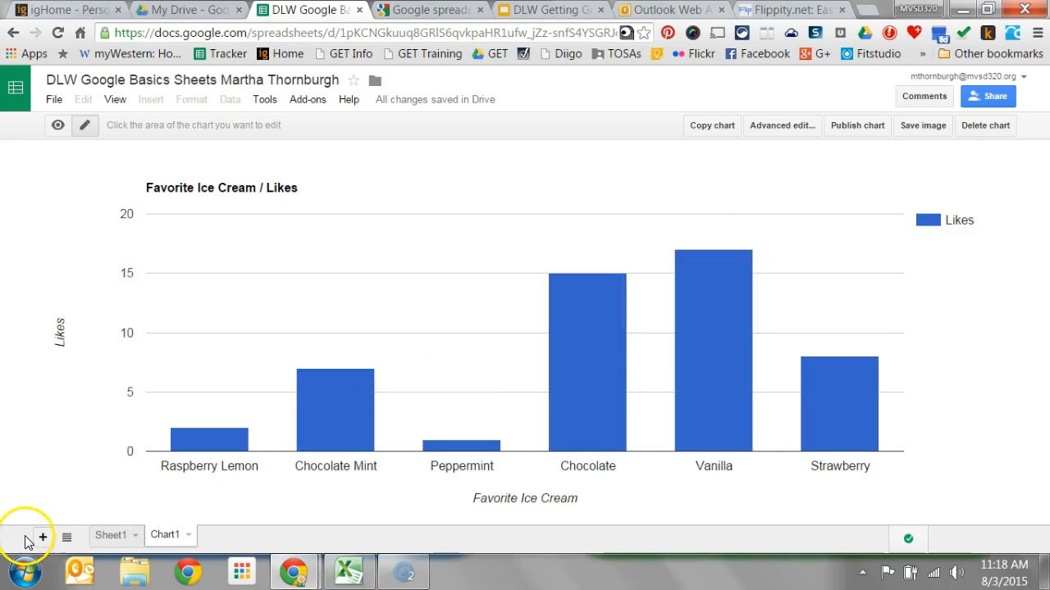